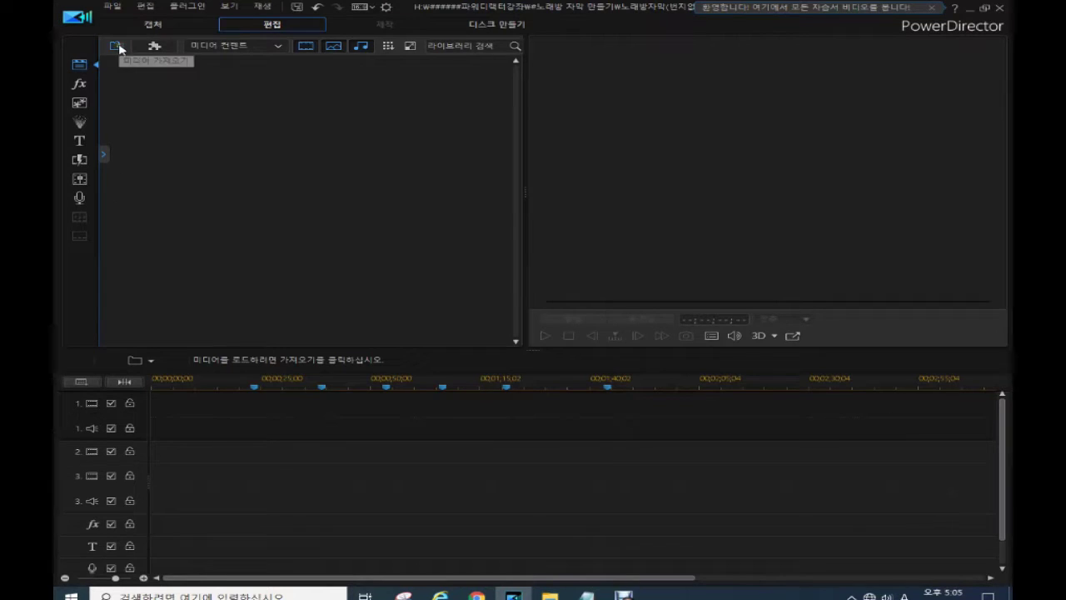
Import Sample(배경영상)1.mp4 and 번지없는주막.mp3, and place them at the start of track 1's video and audio rows
click(135, 60)
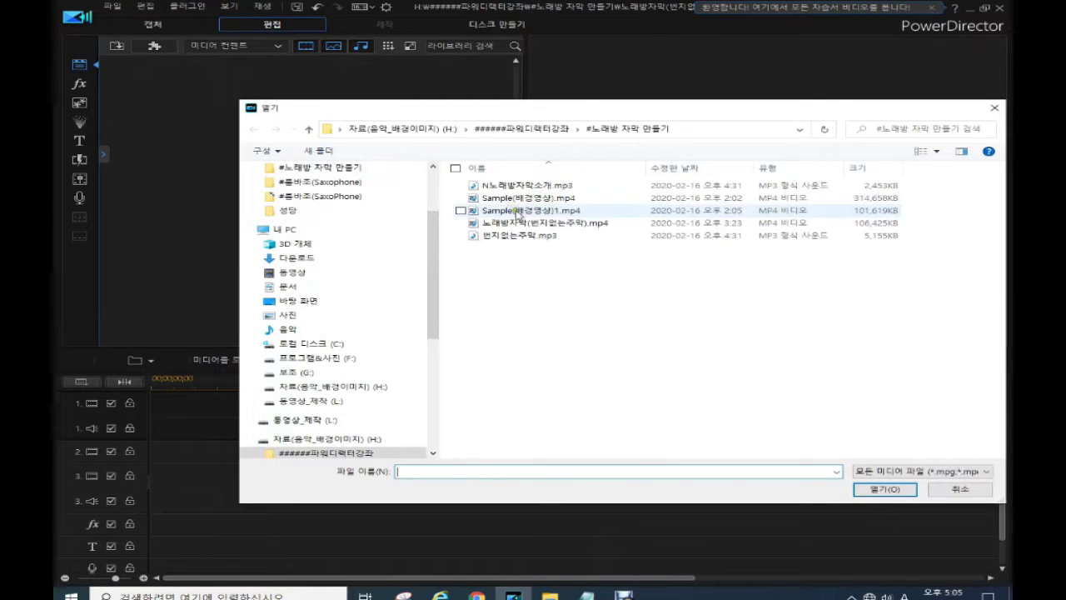
click(516, 214)
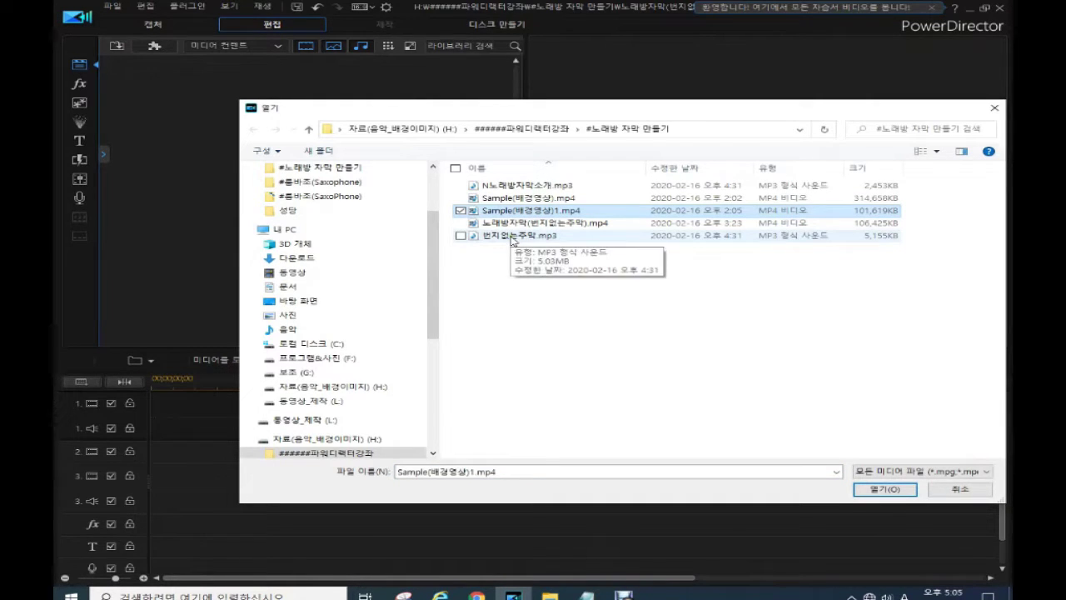
shift+click(511, 237)
ctrl+click(517, 223)
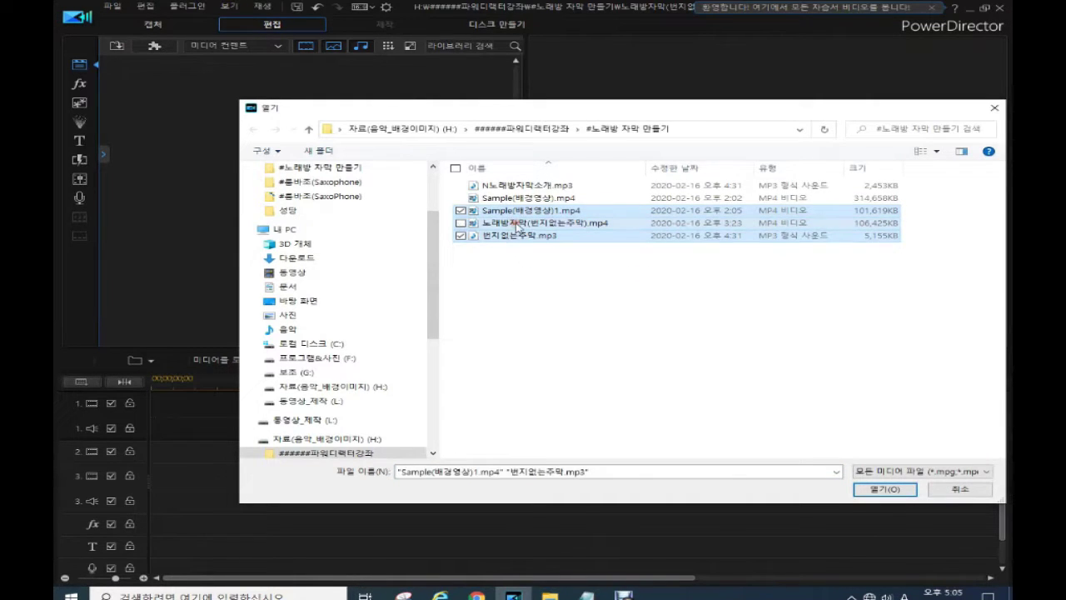
click(888, 490)
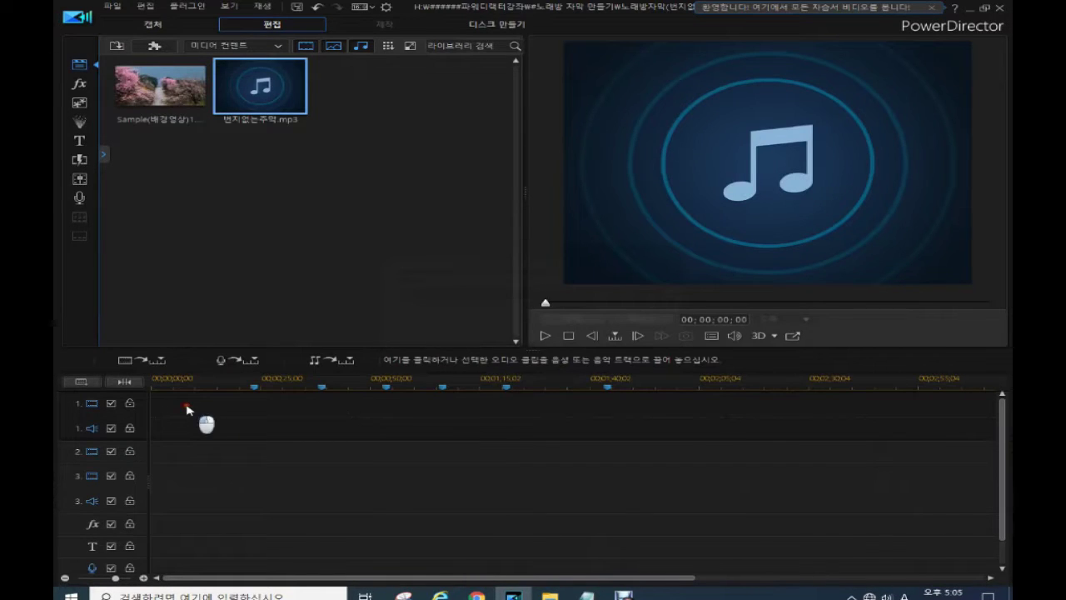
drag(179, 92, 155, 415)
drag(266, 86, 152, 433)
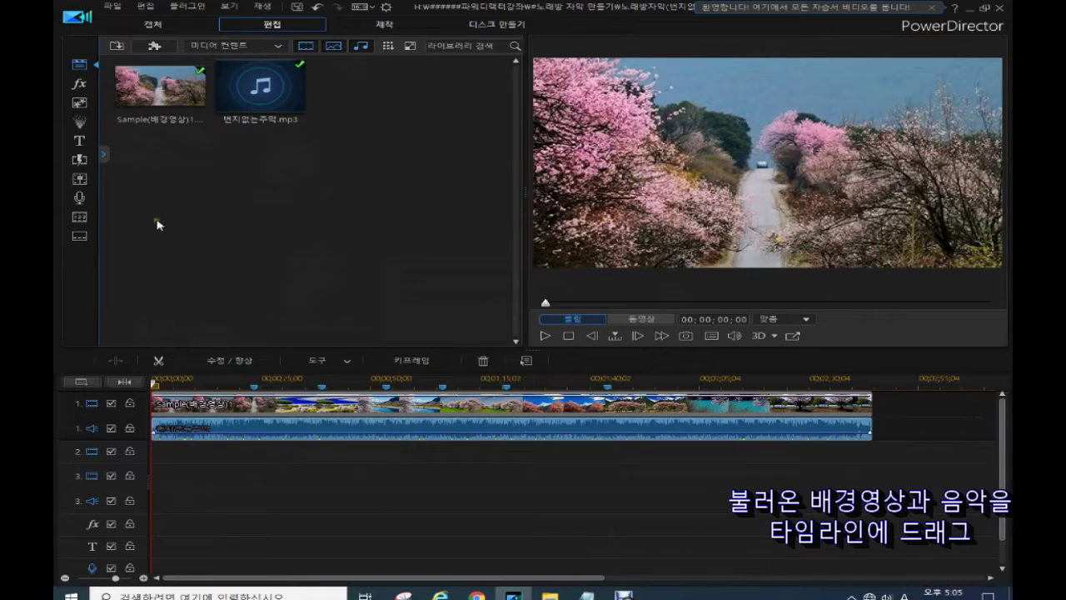
Add the 기본값 text title to track 2 at the first timeline marker and extend it to the second marker
click(80, 142)
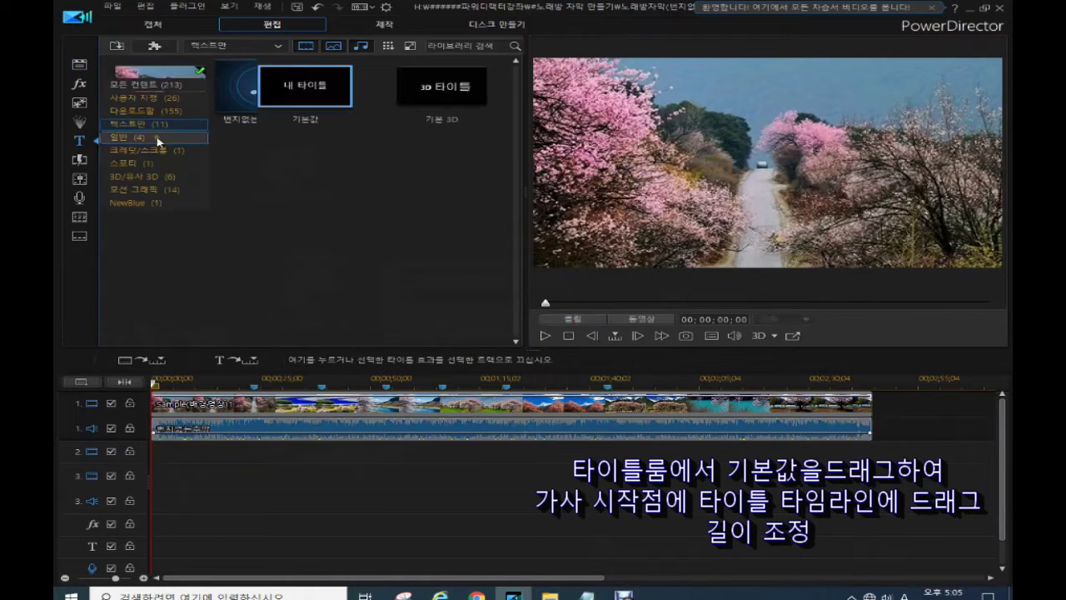
drag(305, 87, 255, 450)
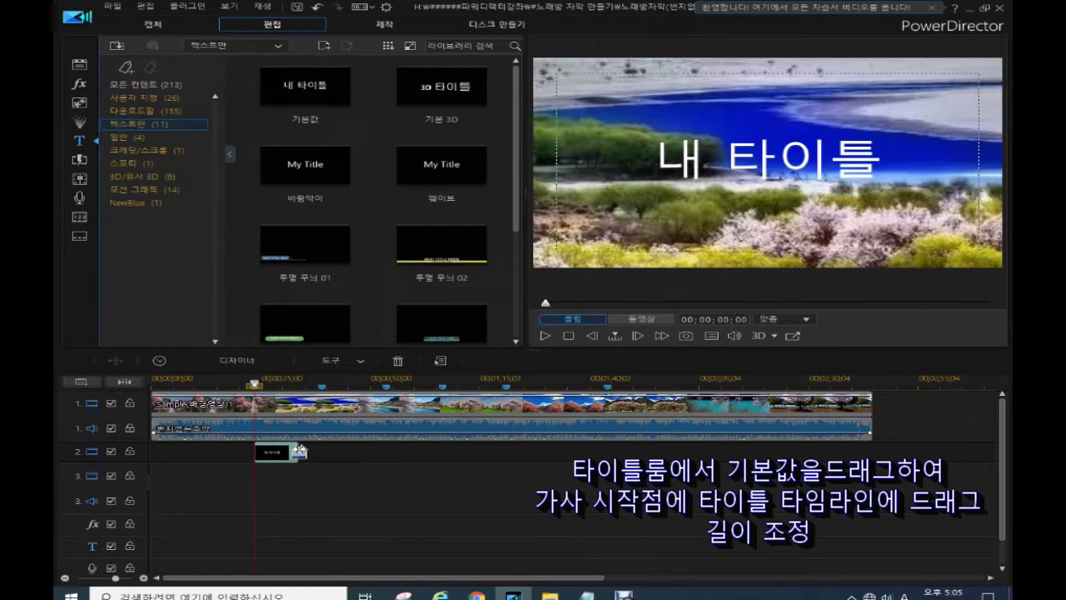
drag(296, 451, 322, 444)
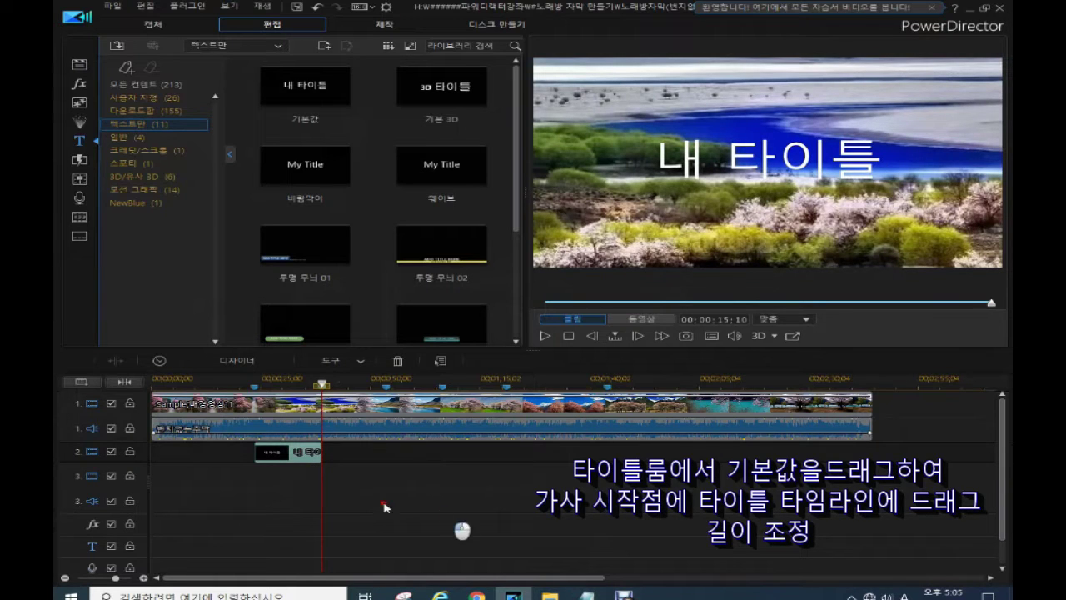
Open the title in the Title Designer and replace its text with the lyric "문패도 번지수도" copied from the lyrics text file
double_click(300, 455)
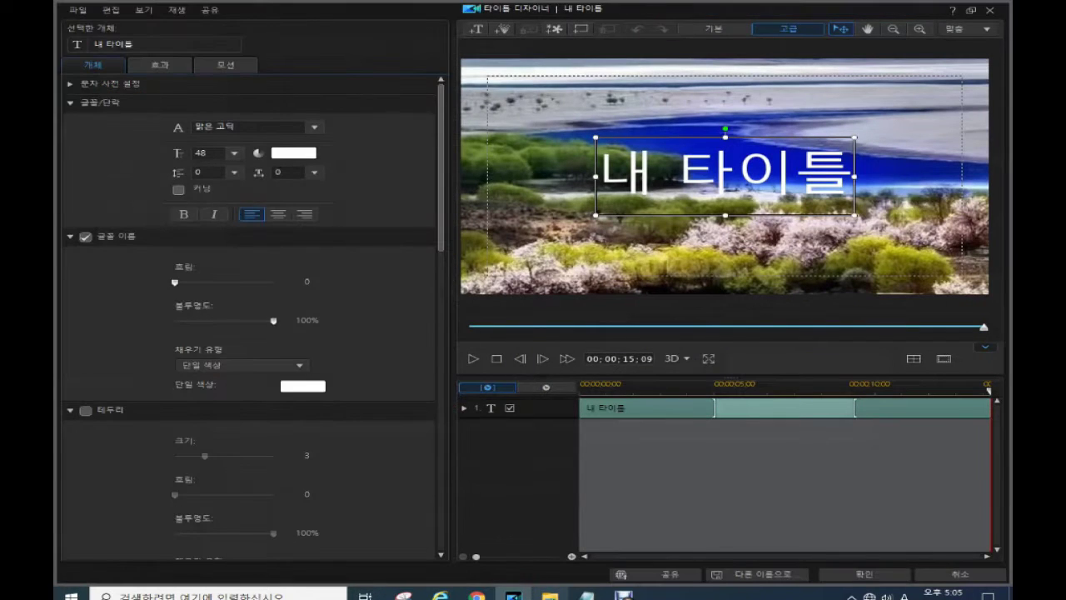
mouse_move(587, 593)
click(588, 525)
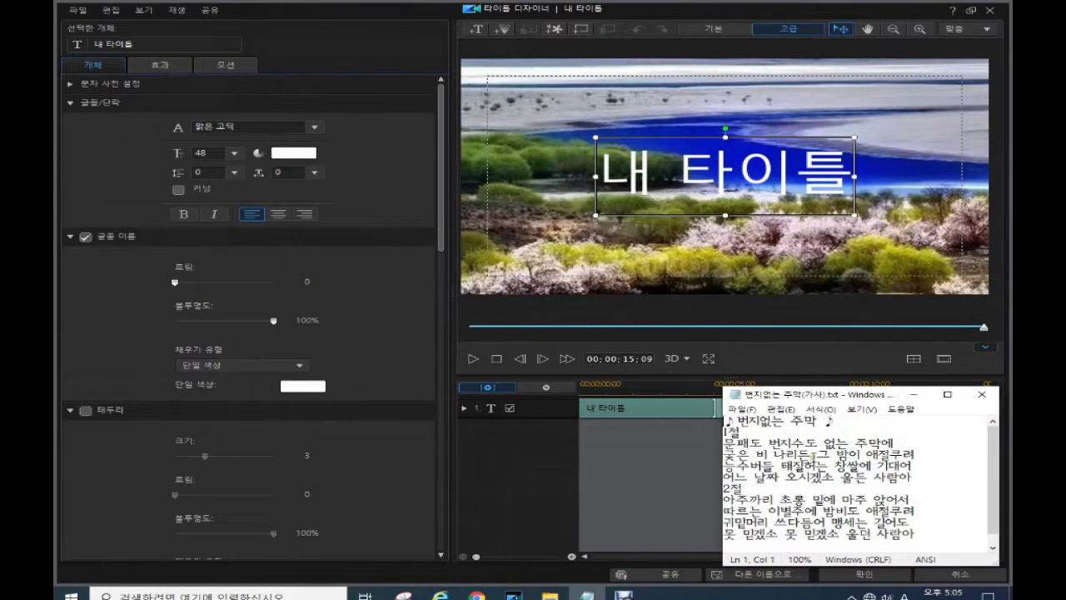
drag(816, 444, 726, 443)
key(ctrl+c)
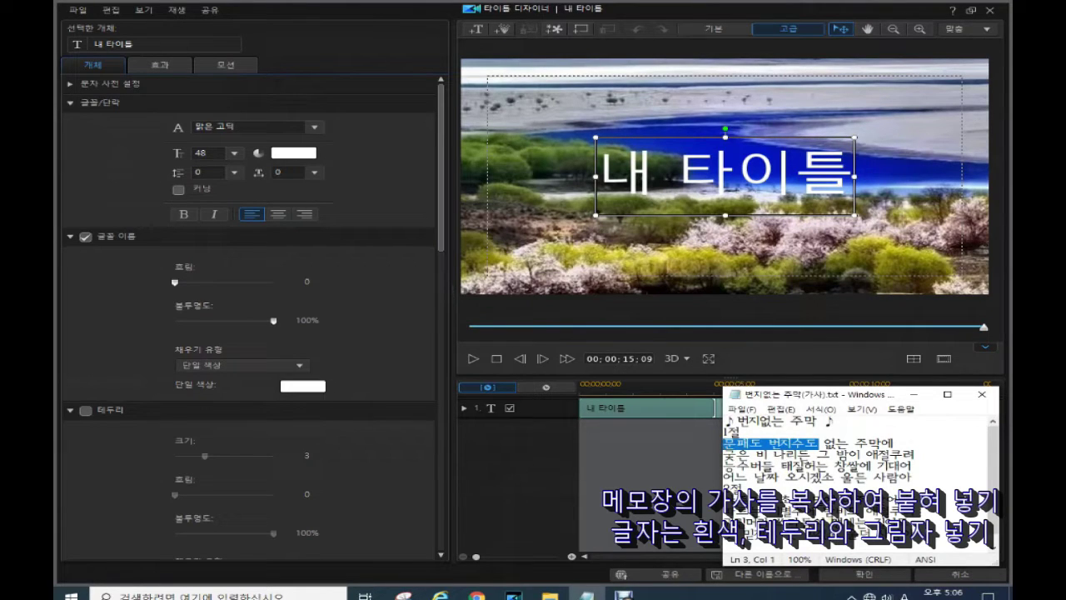
click(714, 191)
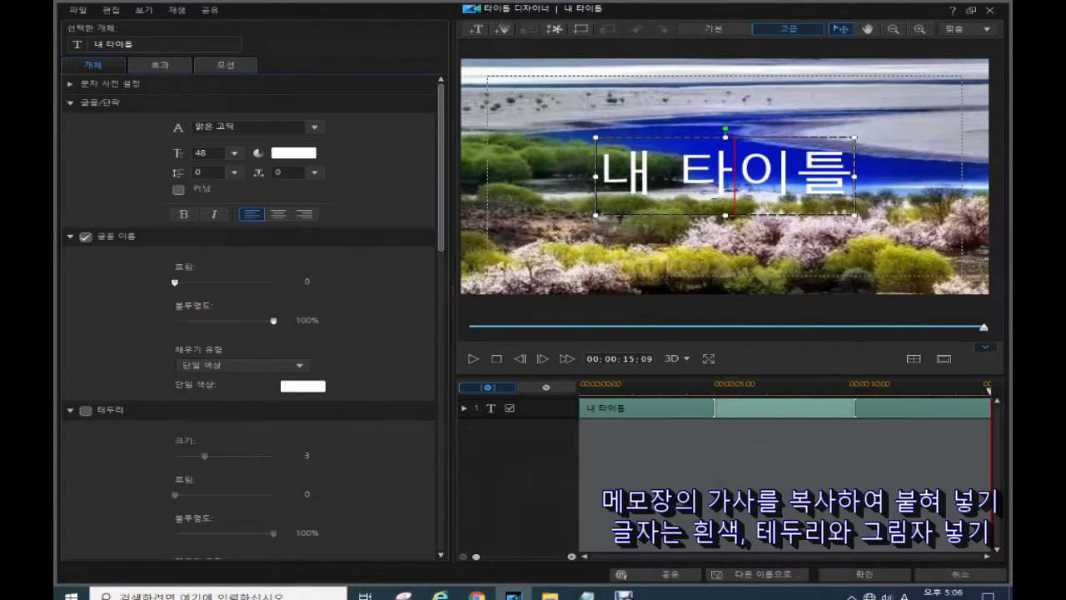
key(ctrl+a)
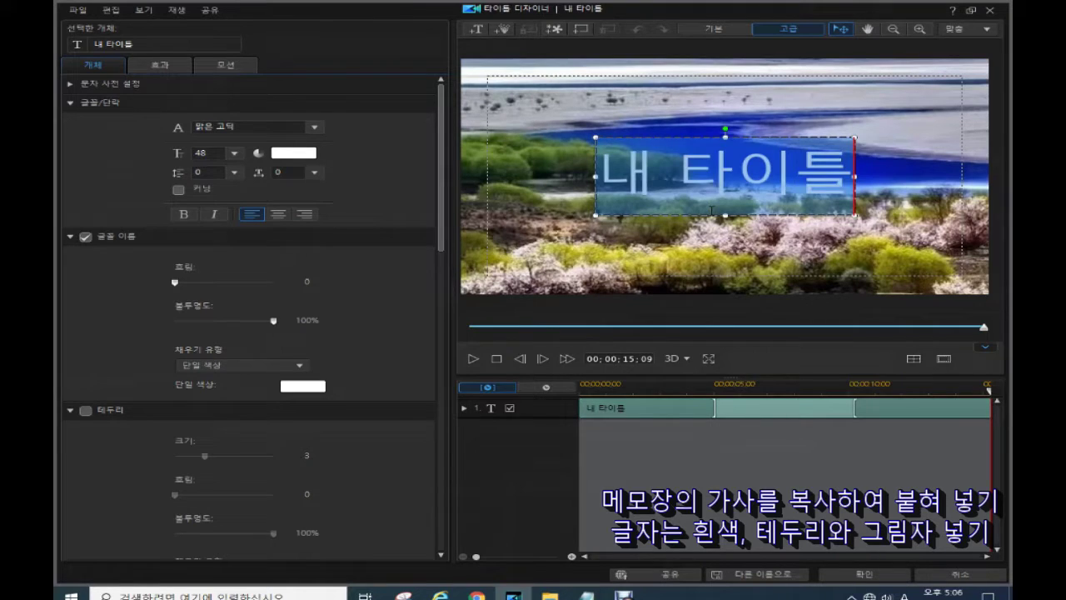
key(ctrl+v)
Shrink the "문패도 번지수도" title, position it horizontally centred in the upper half of the frame, and centre-align its text
drag(738, 135, 676, 96)
double_click(738, 166)
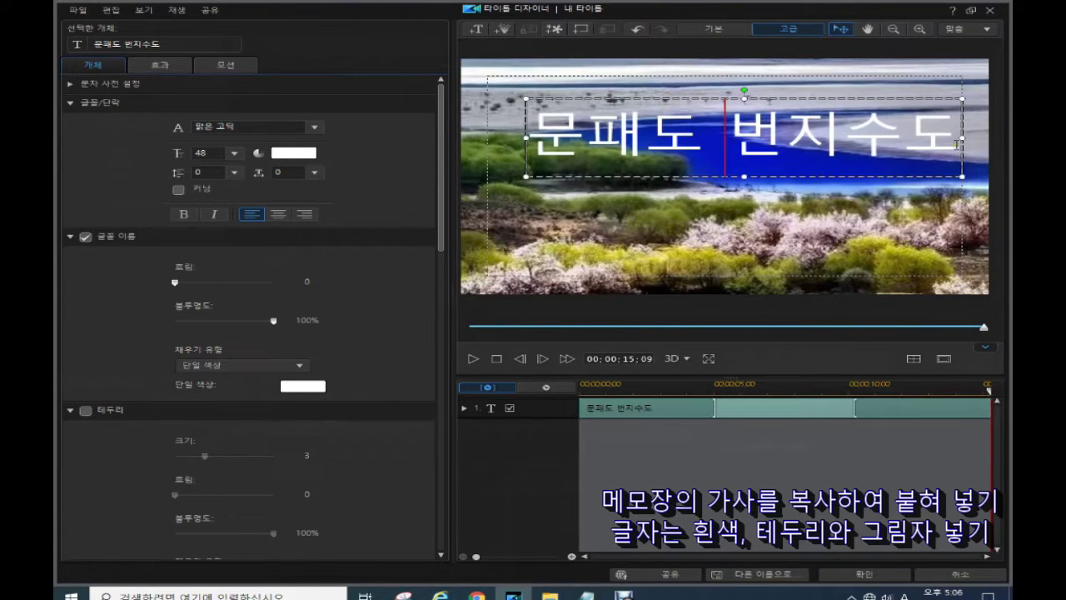
drag(962, 176, 859, 168)
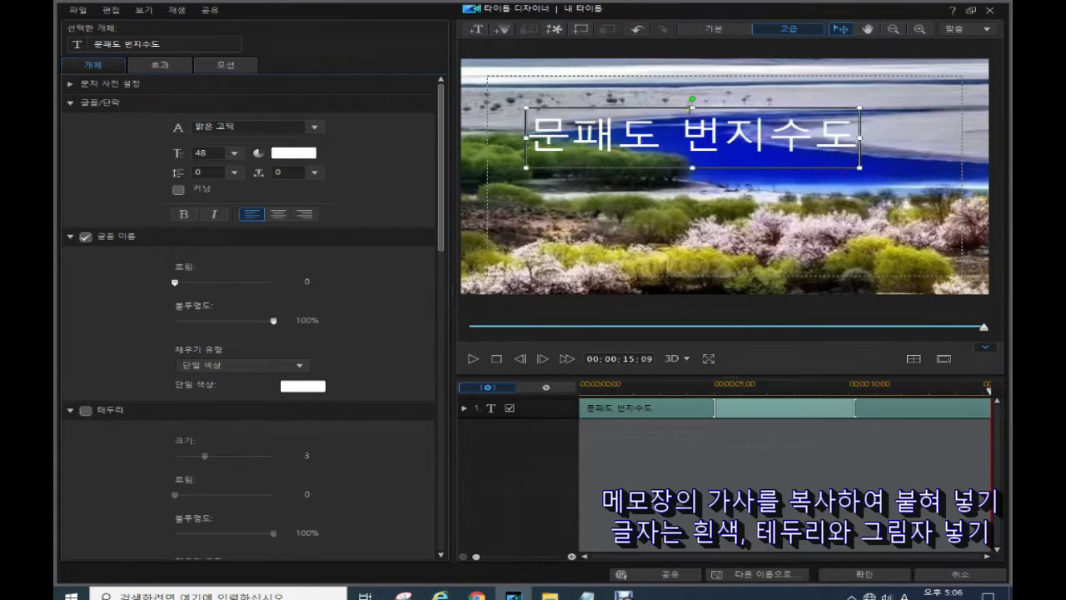
drag(658, 103, 679, 107)
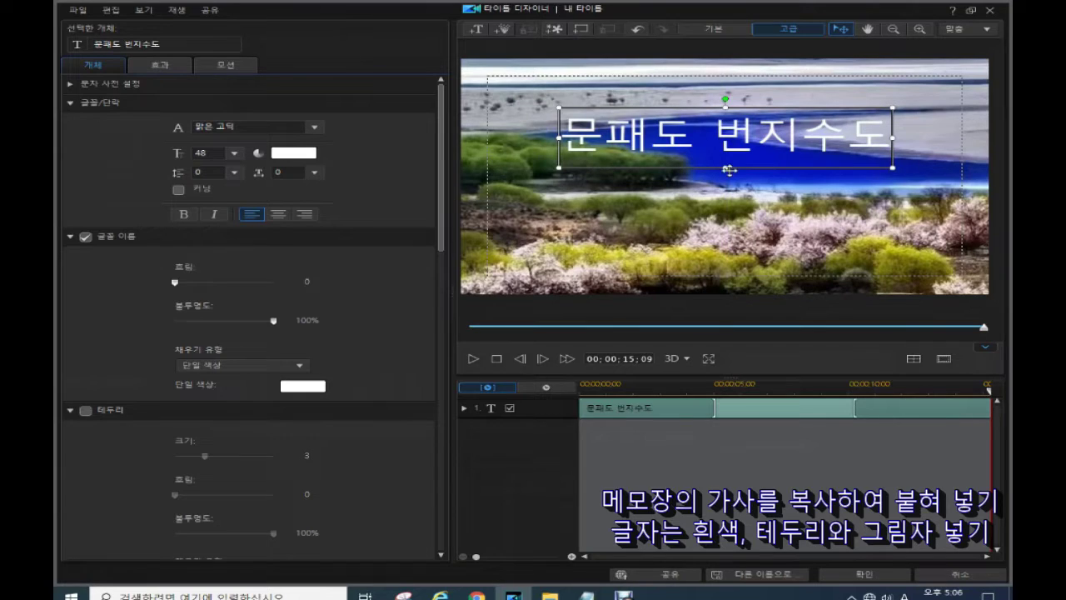
drag(728, 170, 729, 154)
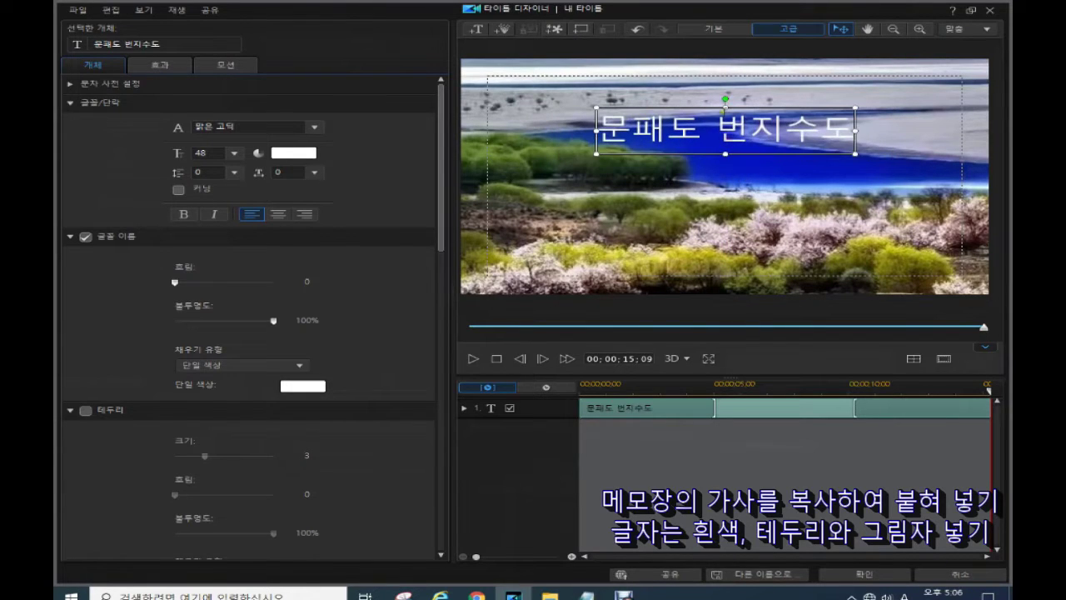
drag(712, 109, 715, 146)
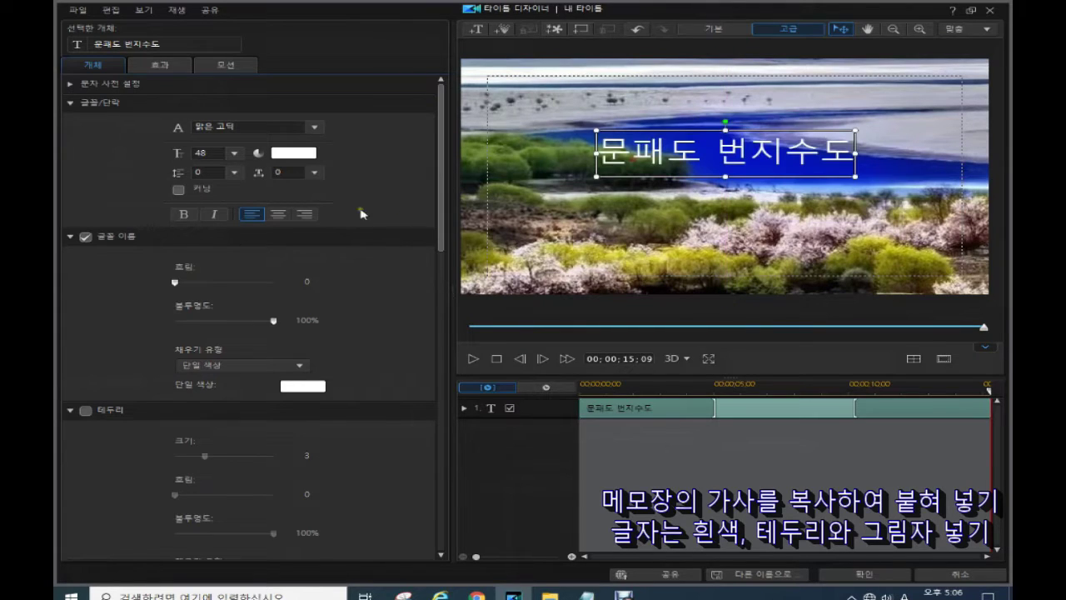
click(278, 214)
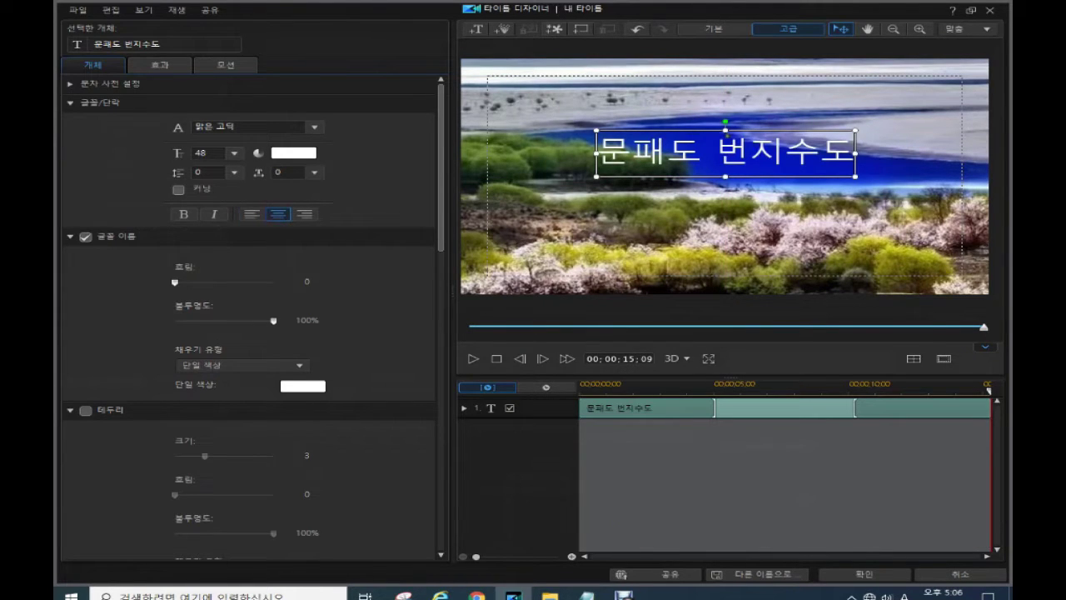
drag(724, 177, 725, 169)
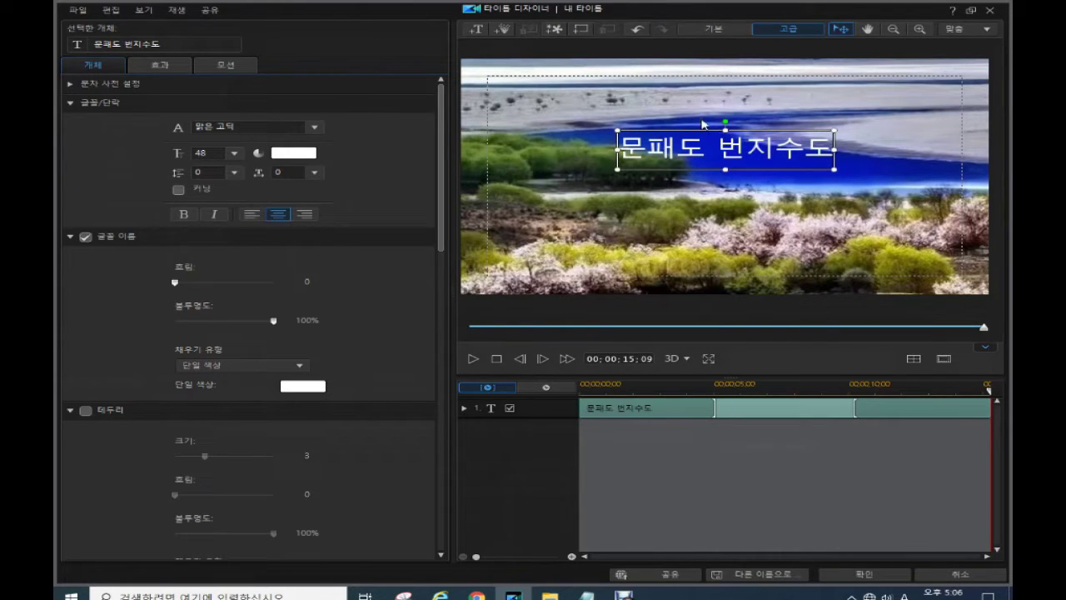
Paste a copy of the "문패도 번지수도" title and align it centred directly beneath the original line
click(684, 245)
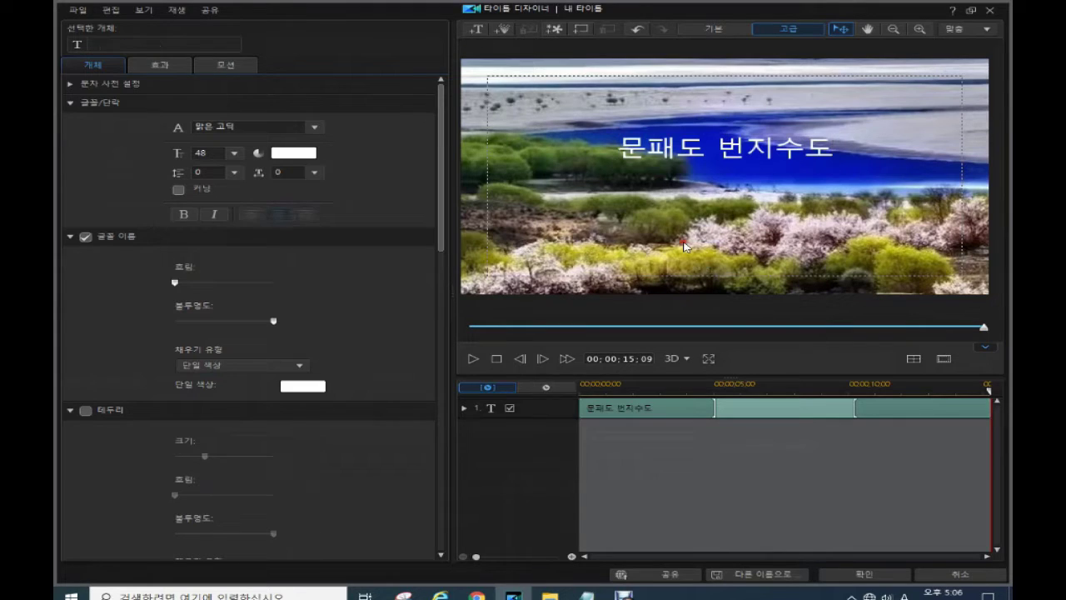
right_click(684, 244)
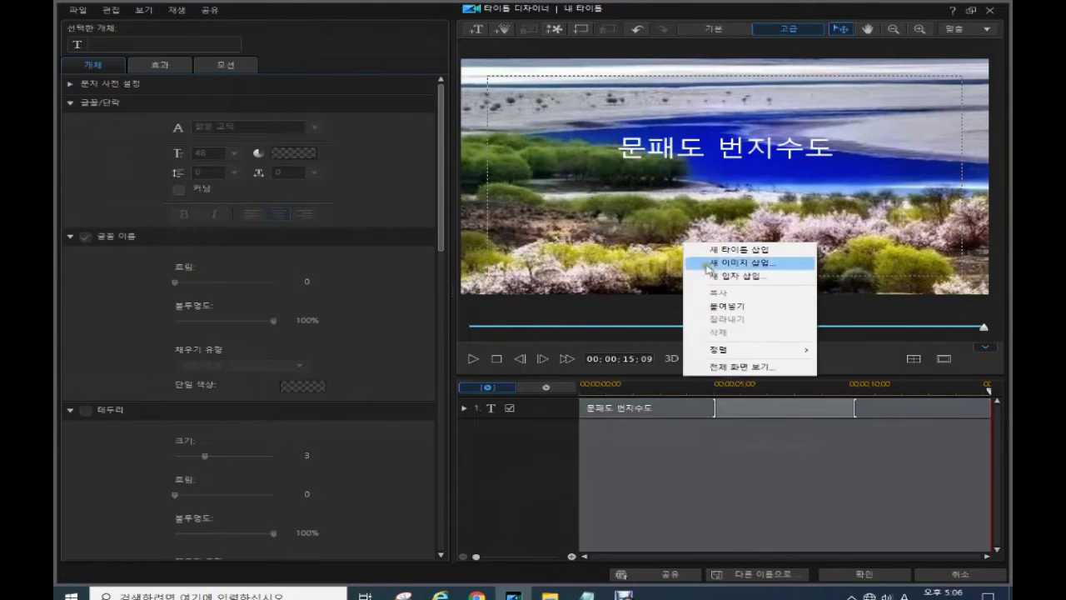
click(738, 305)
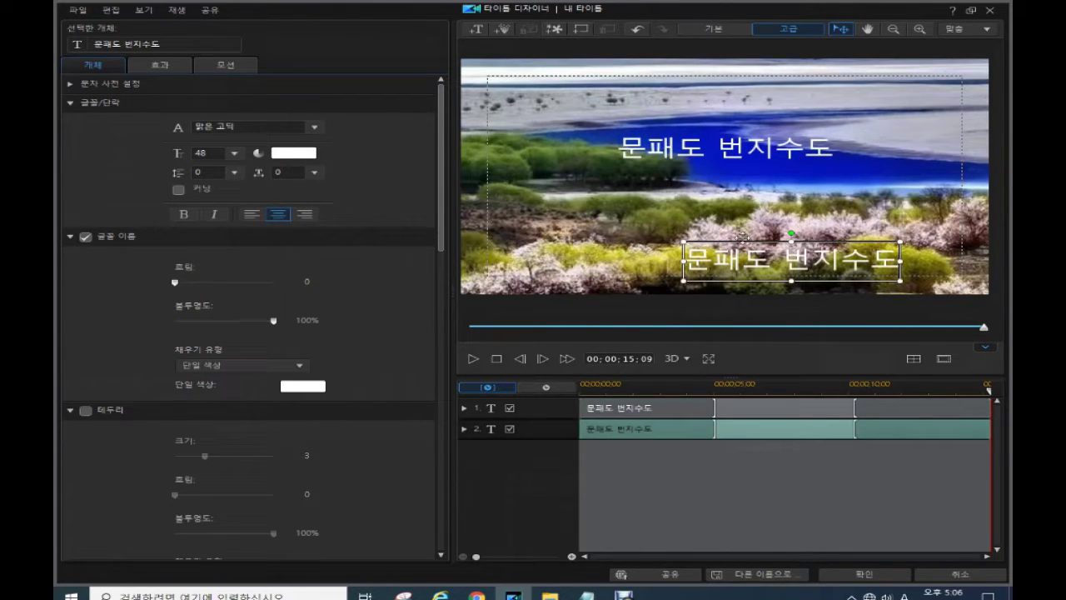
drag(741, 236, 673, 173)
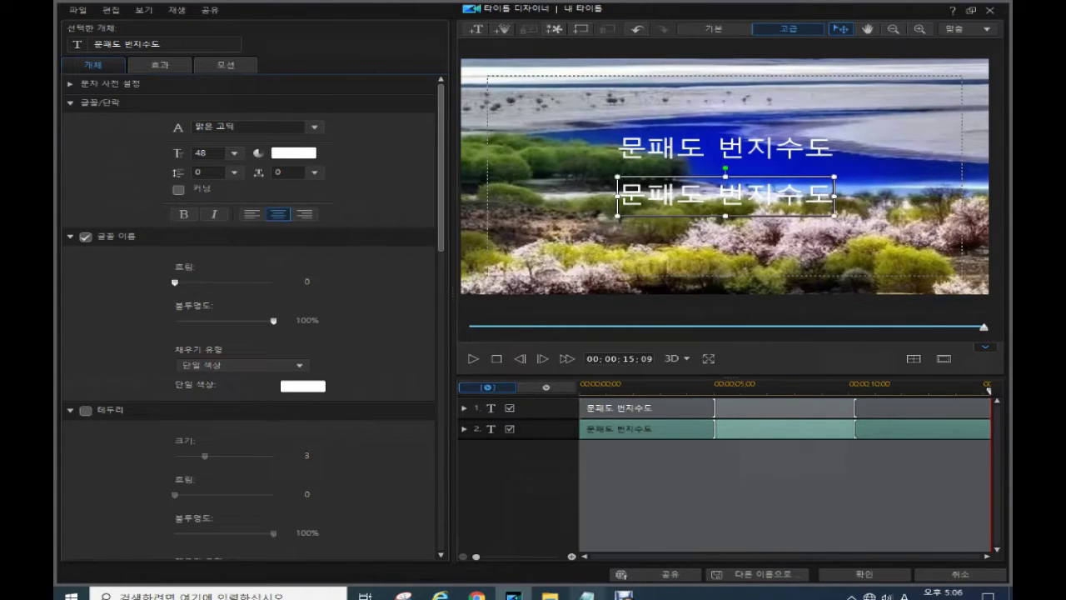
Replace the lower title's text with "없는 주막에" from the lyrics file and shrink it slightly
click(587, 593)
drag(820, 443, 896, 448)
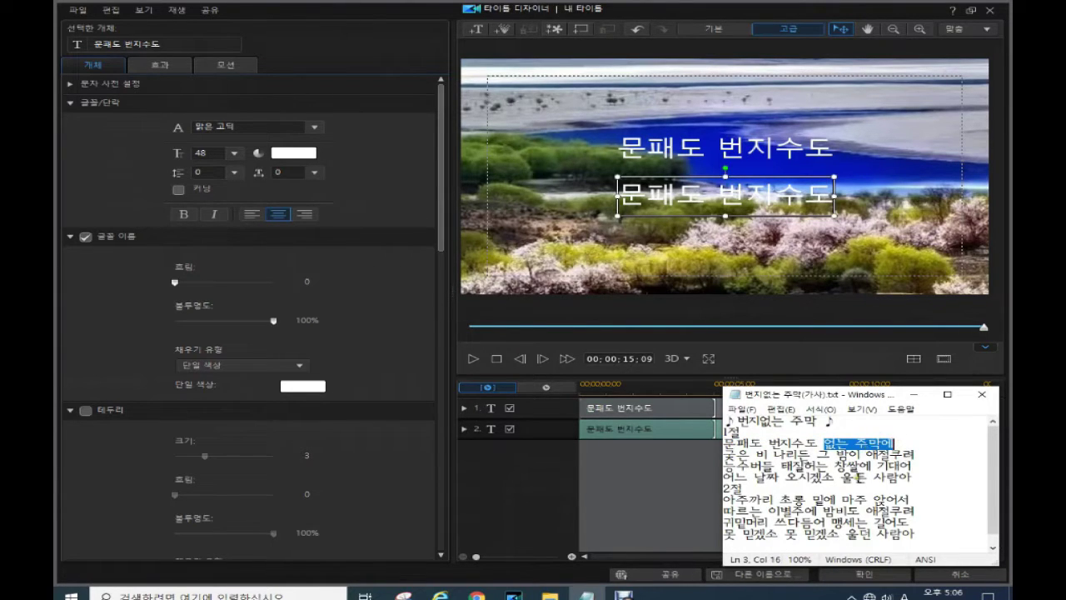
click(704, 186)
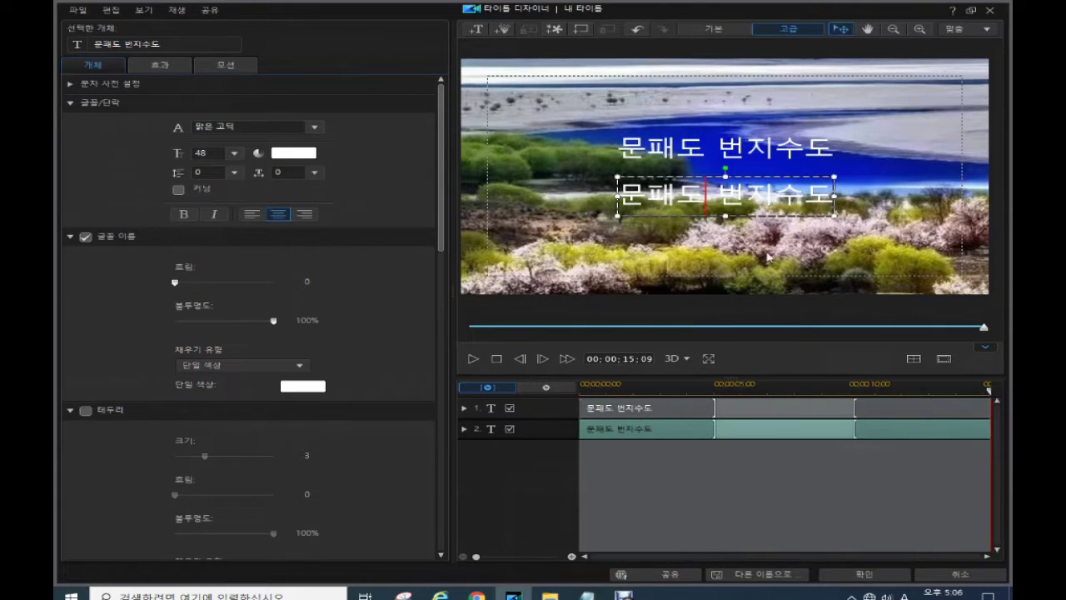
key(ctrl+a)
text(없는 주막에)
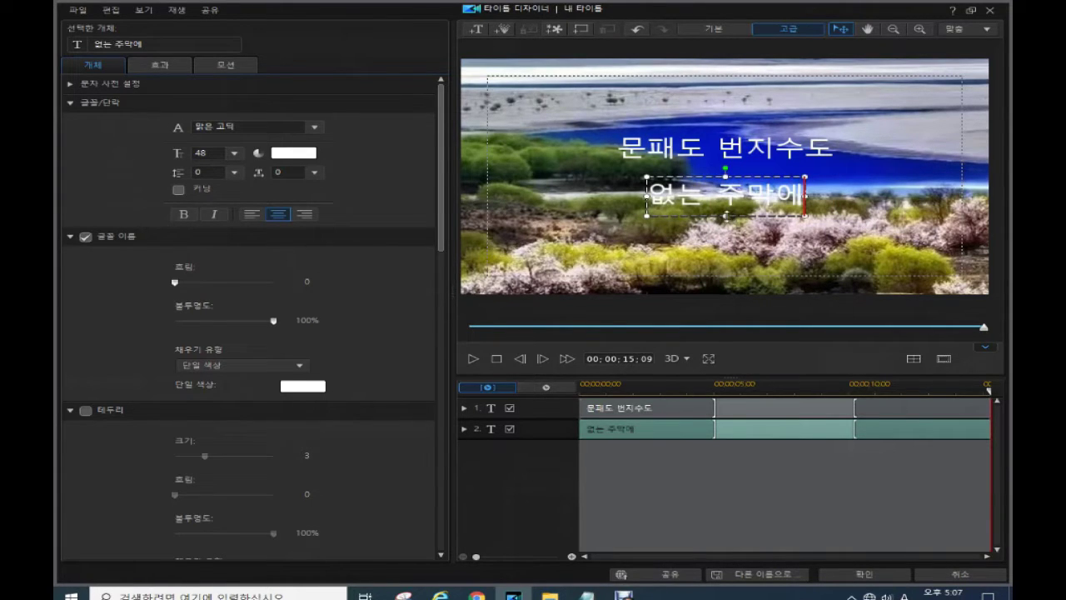
drag(726, 215, 726, 212)
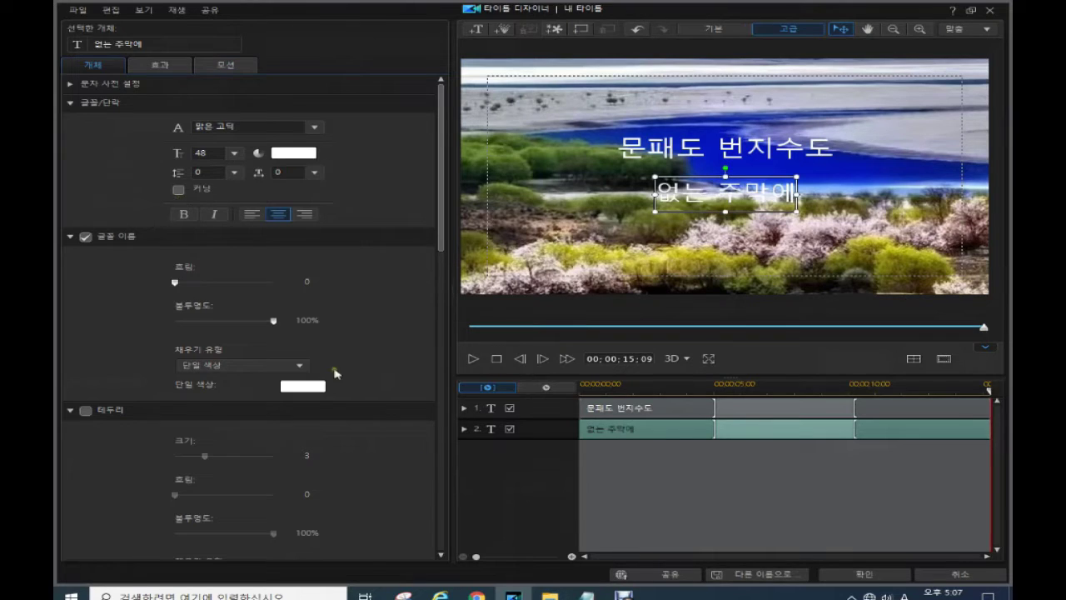
Enable the border, shadow and shadow fill on the "없는 주막에" title
click(88, 411)
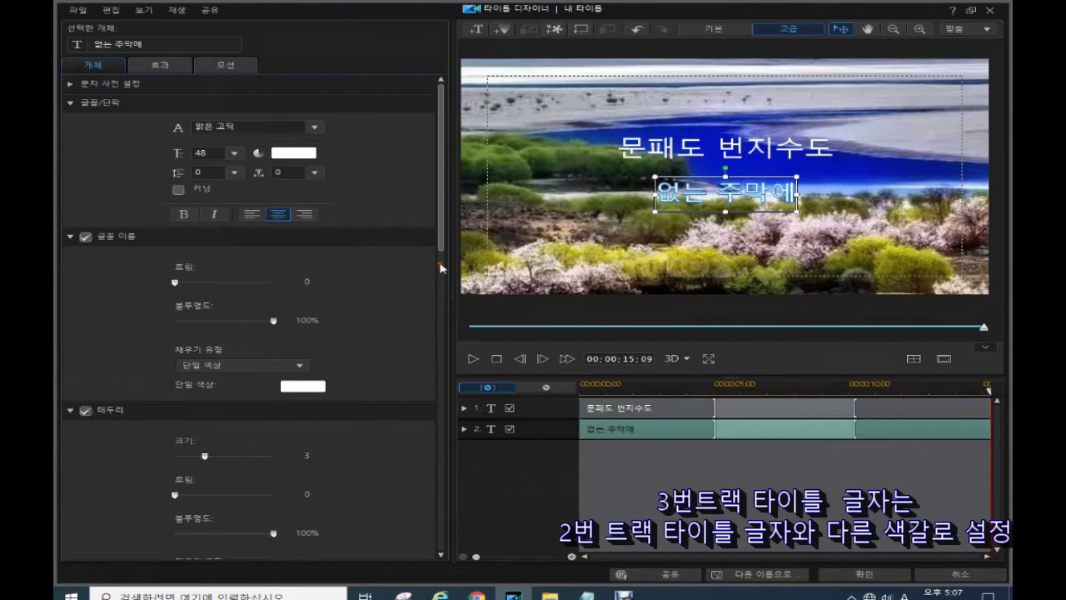
drag(445, 244, 457, 377)
click(85, 242)
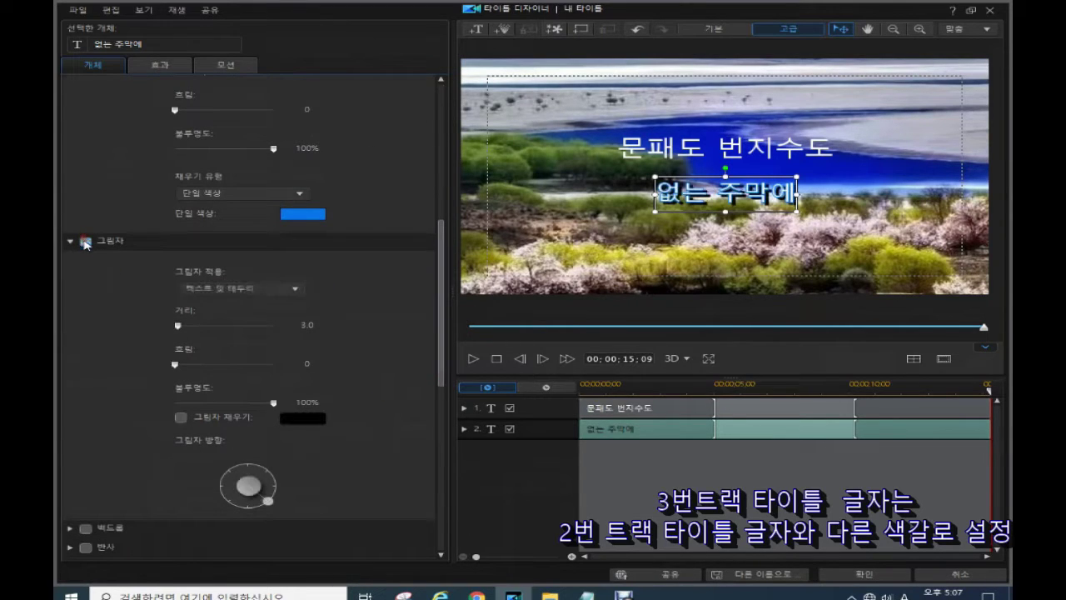
click(181, 418)
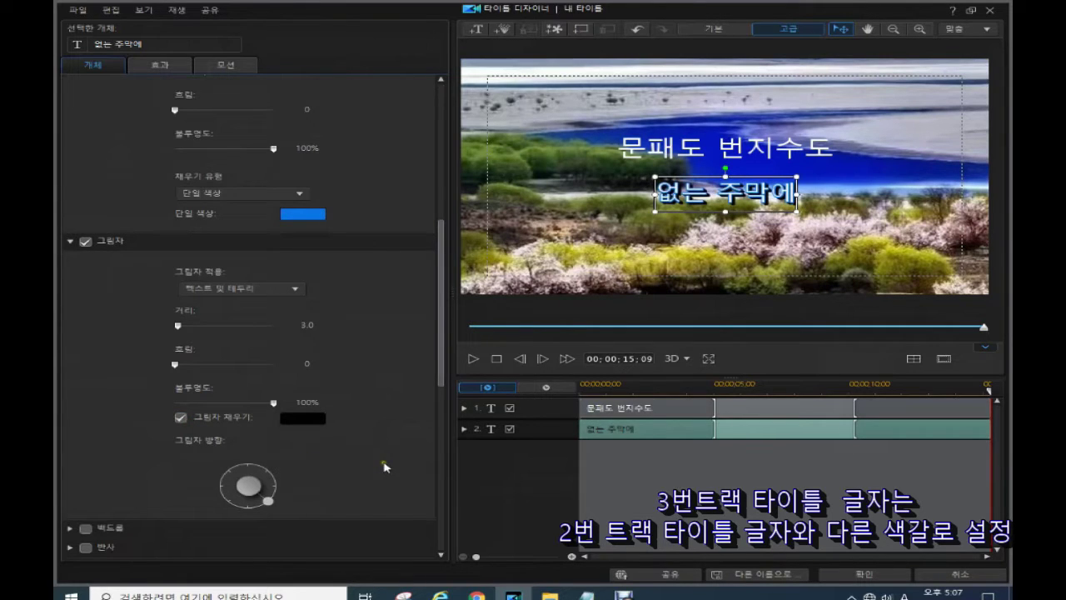
Enable the shadow, shadow fill and border on the "문패도 번지수도" title
click(545, 409)
click(181, 417)
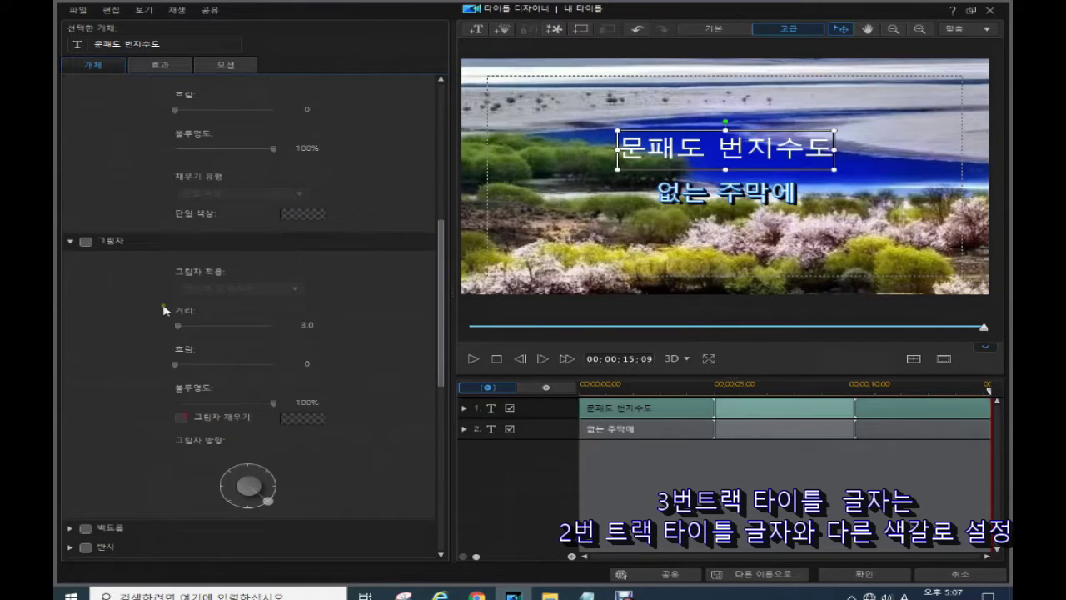
click(84, 242)
click(187, 419)
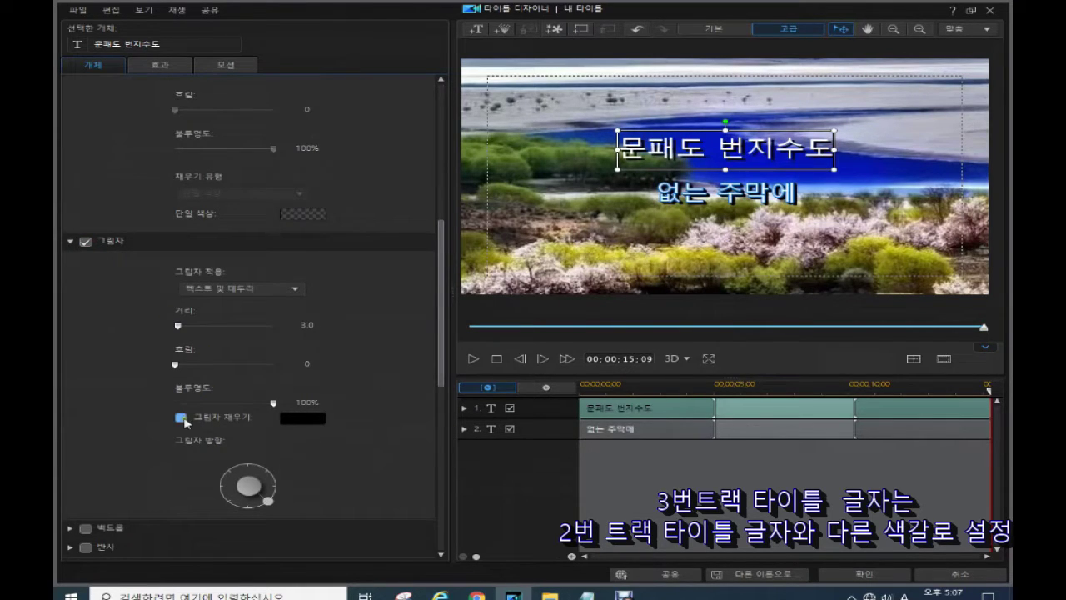
drag(443, 358, 453, 241)
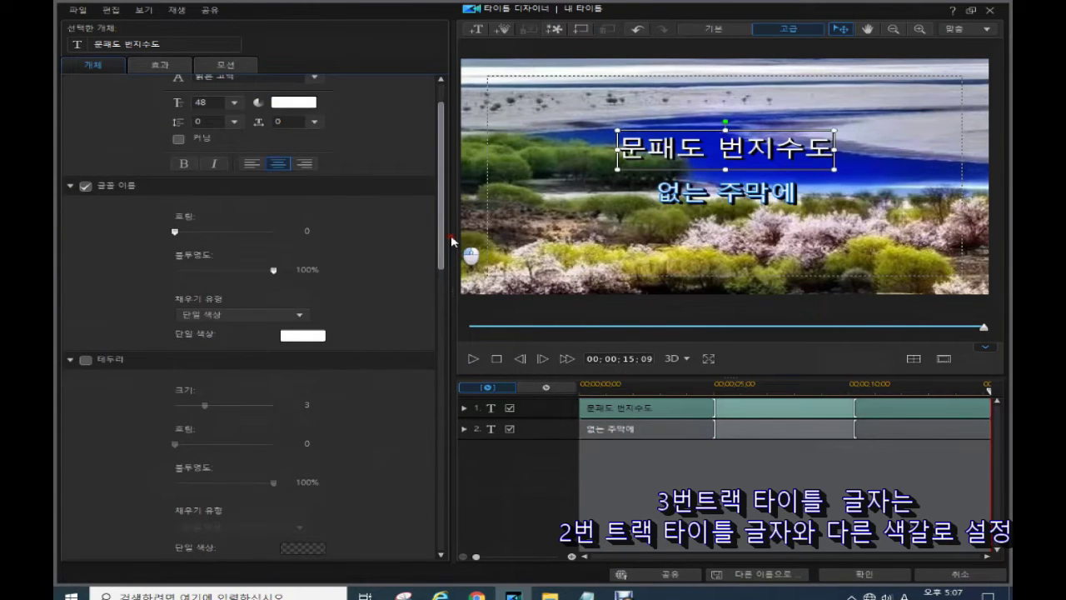
click(86, 360)
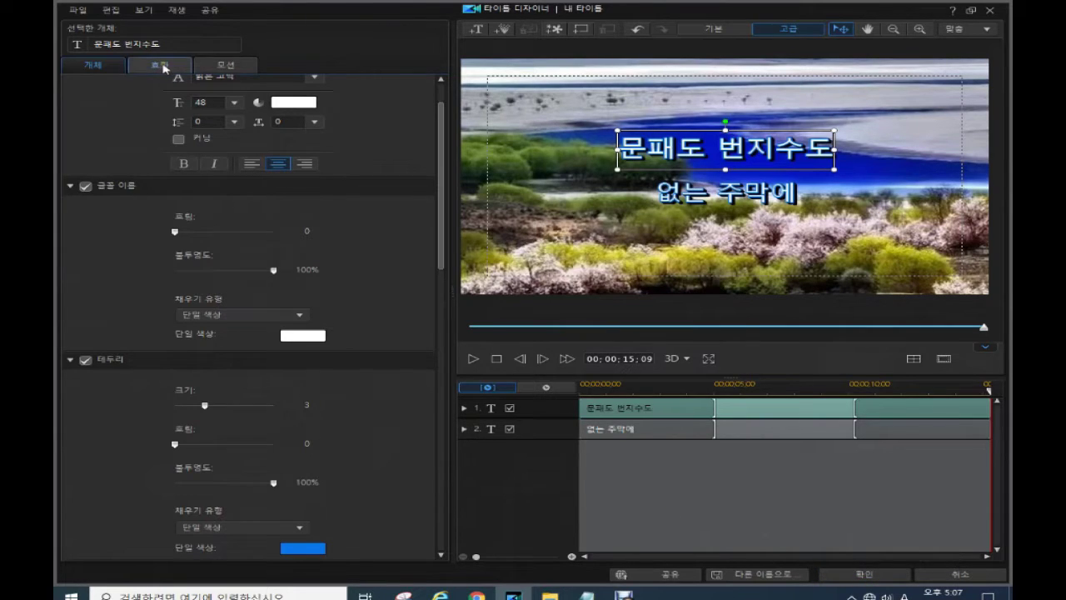
Set the start and end effects of both title lines to 효과 사용 안 함 and apply the title design
click(164, 68)
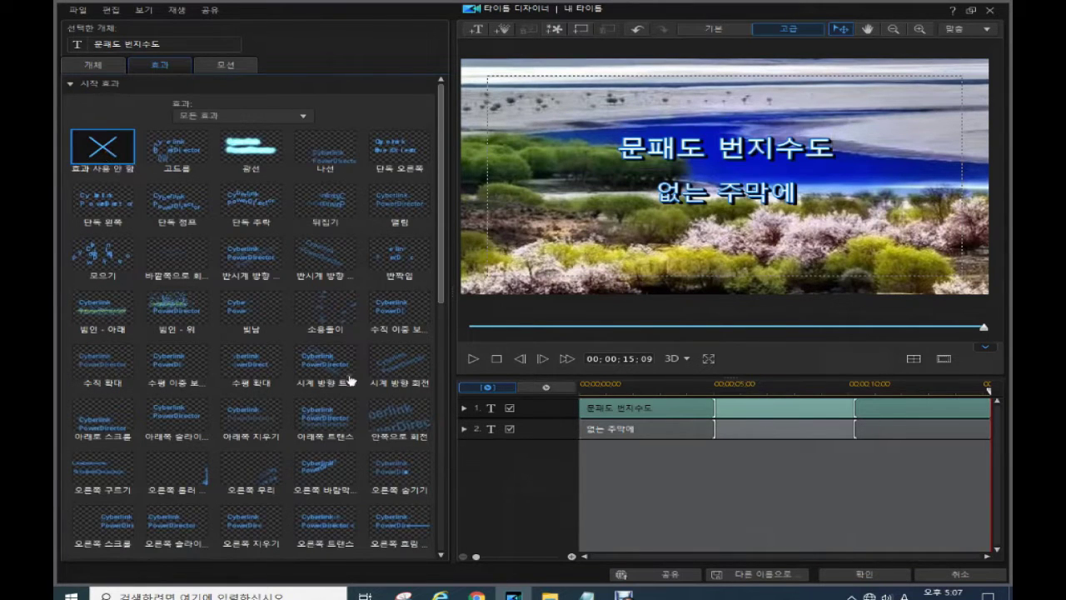
click(558, 434)
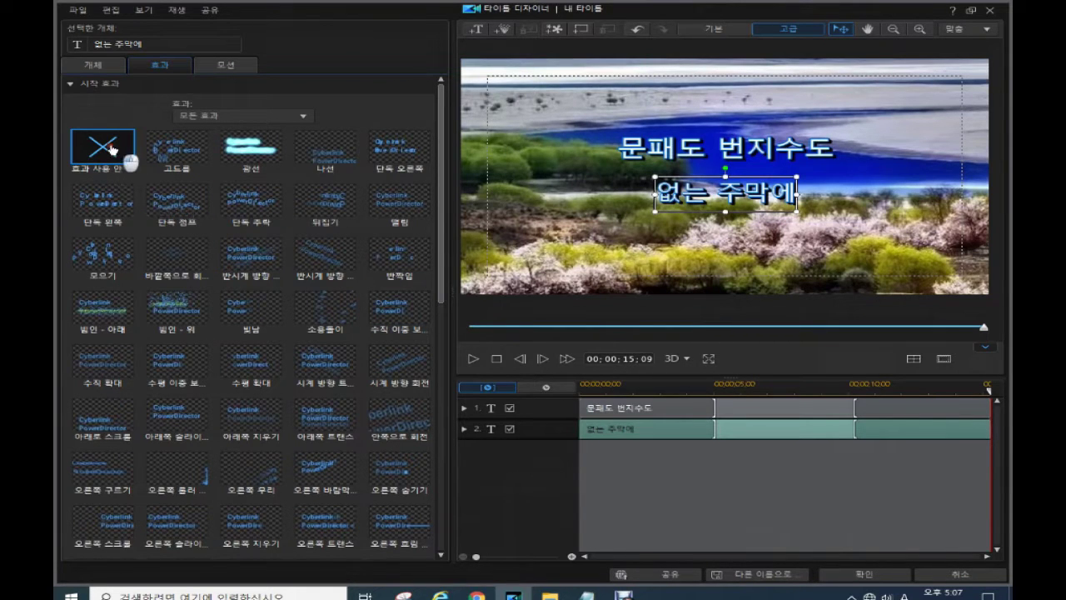
click(71, 84)
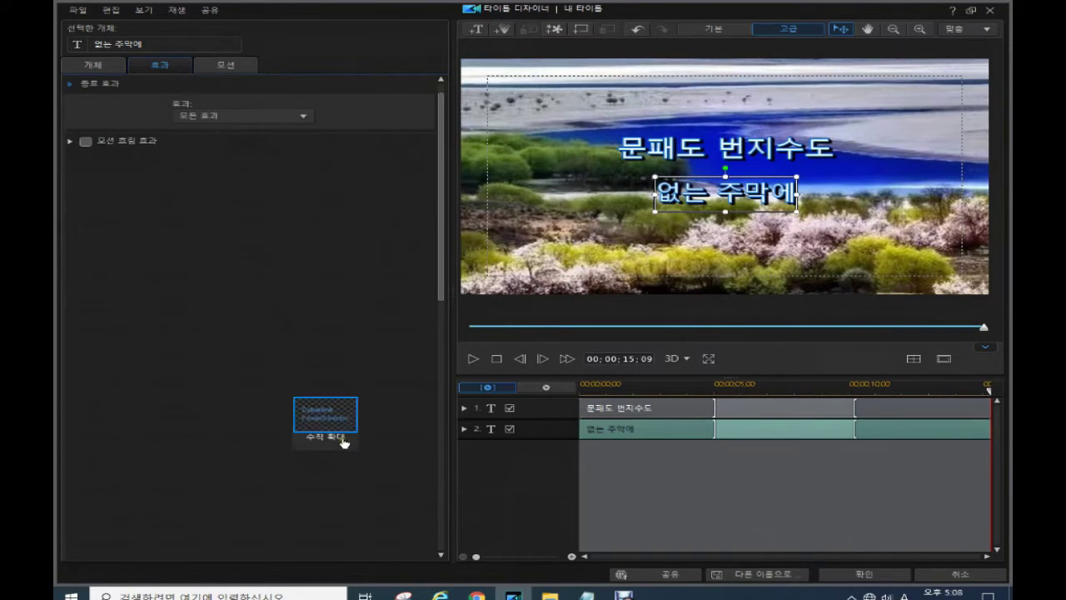
click(543, 409)
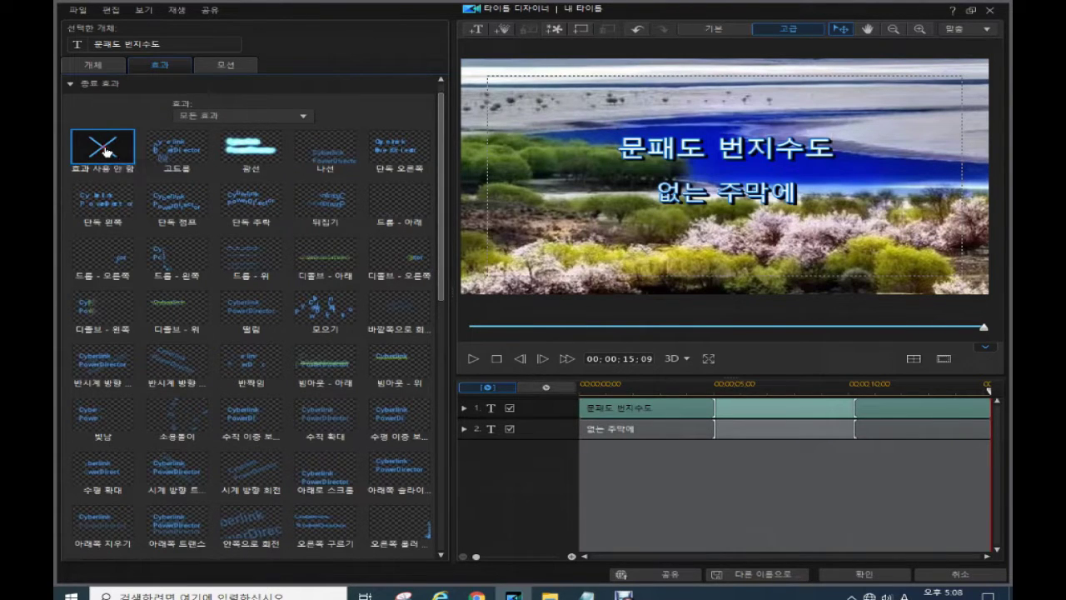
click(550, 431)
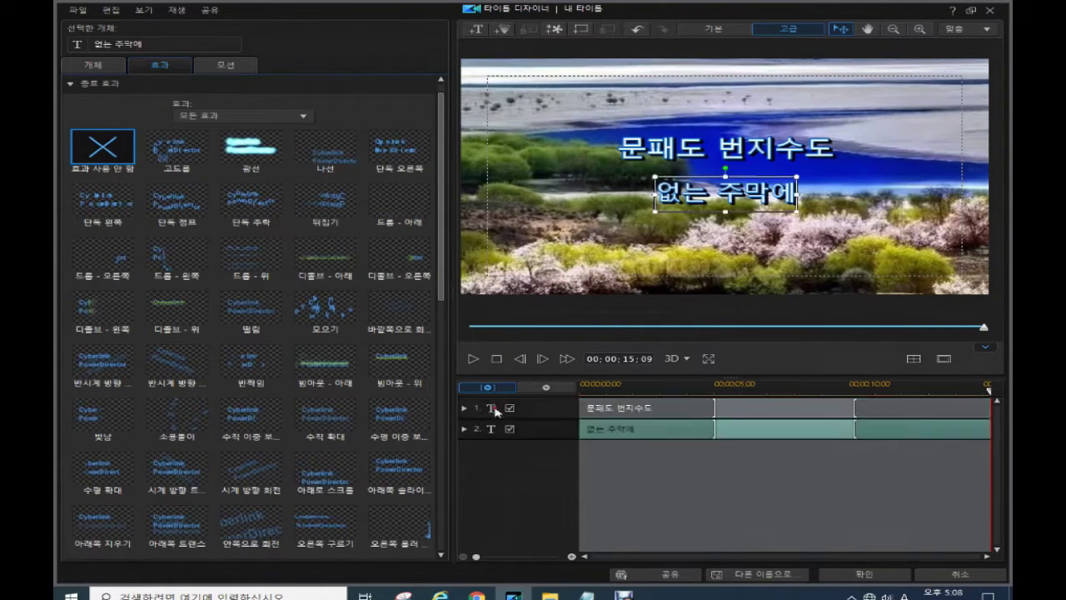
click(104, 149)
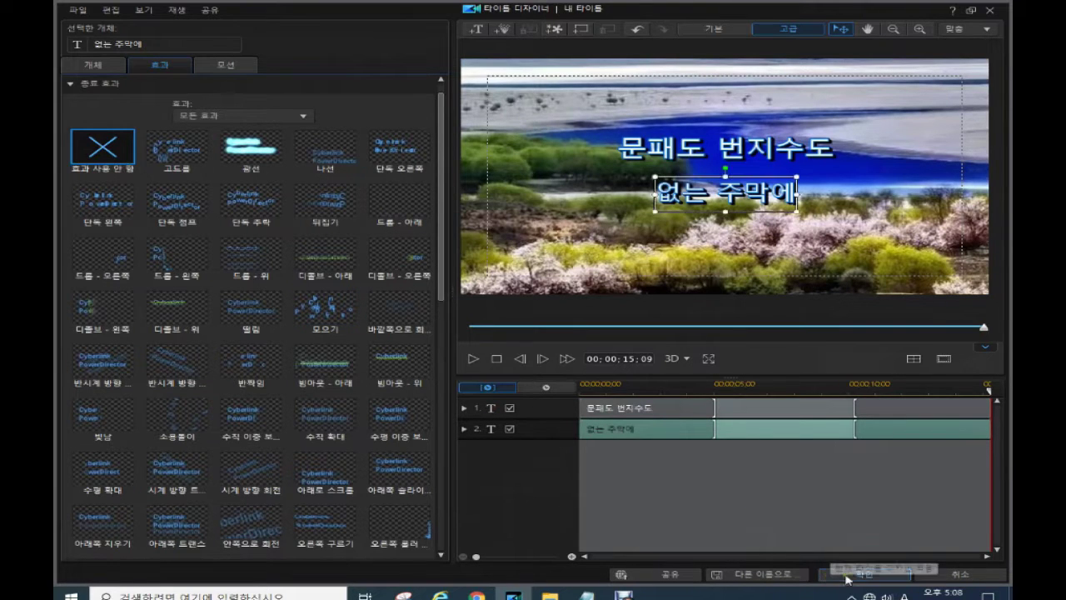
click(827, 575)
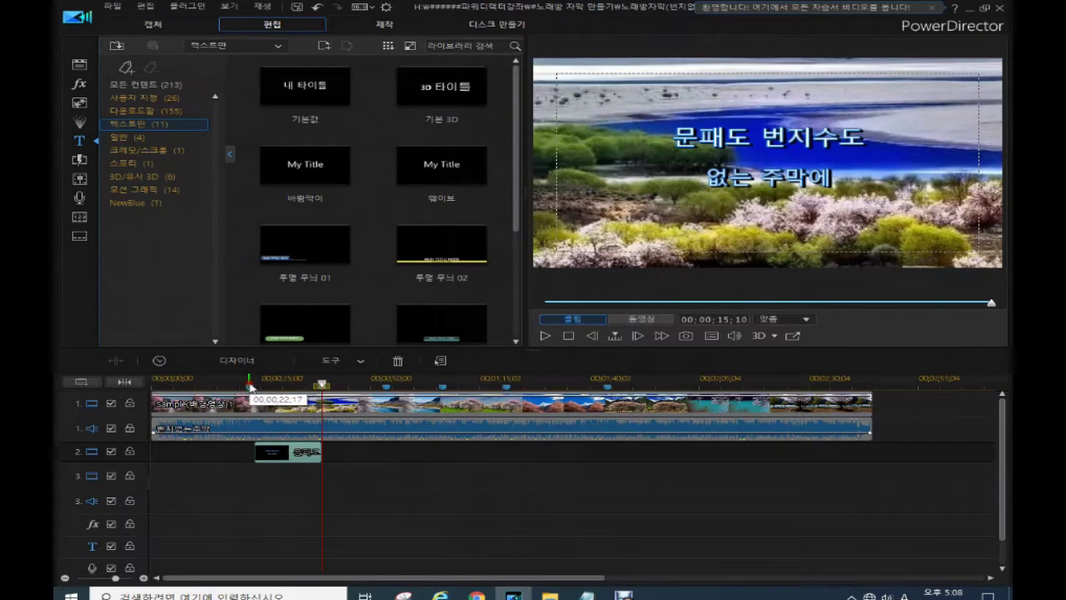
Paste a copy of the track 2 title clip onto track 3, aligned exactly beneath the original
click(258, 481)
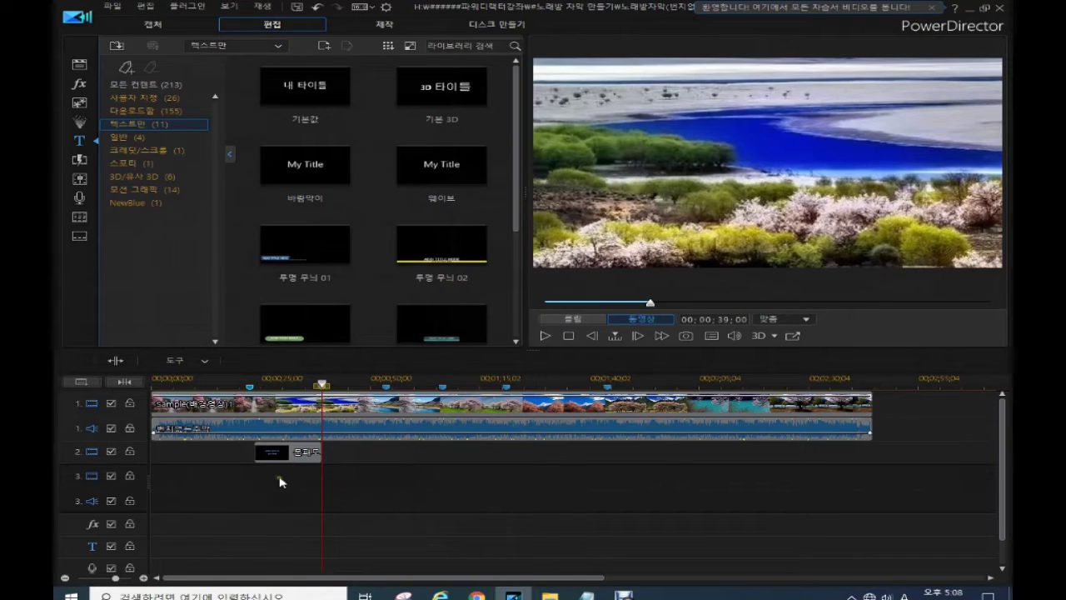
key(ctrl+v)
drag(350, 491, 314, 498)
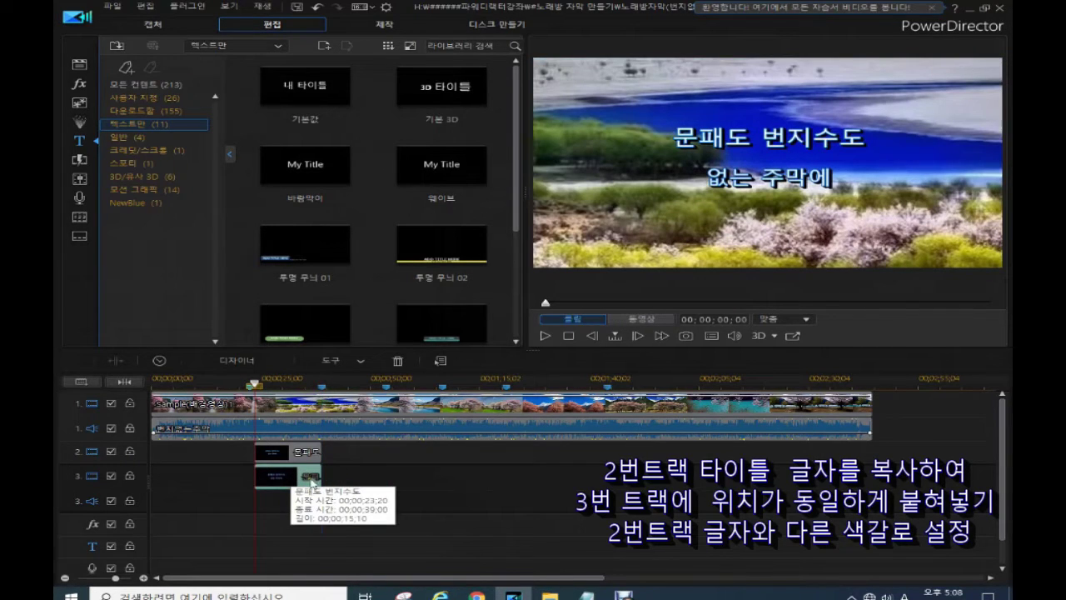
Open the track 3 title for editing and set the font colour of "문패도 번지수도" to yellow
click(298, 476)
double_click(298, 475)
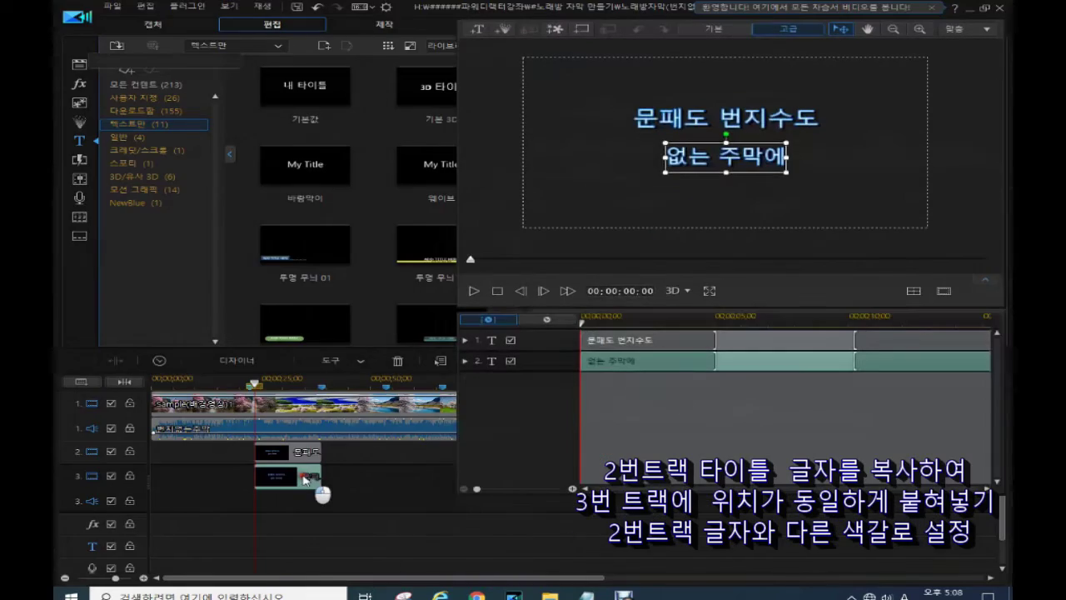
click(691, 128)
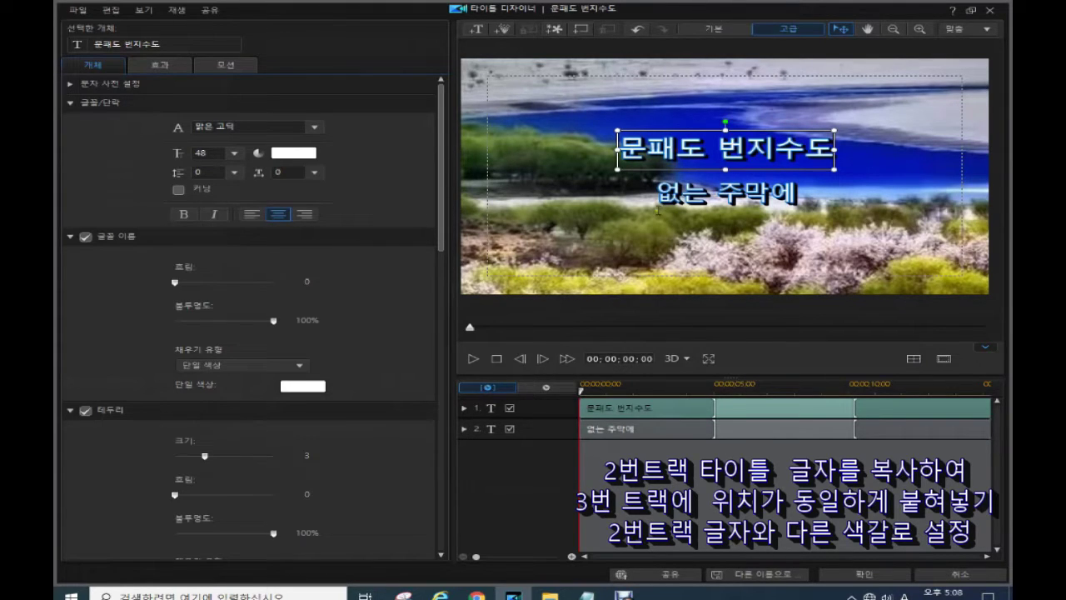
click(681, 195)
click(684, 155)
click(673, 126)
click(304, 155)
click(377, 234)
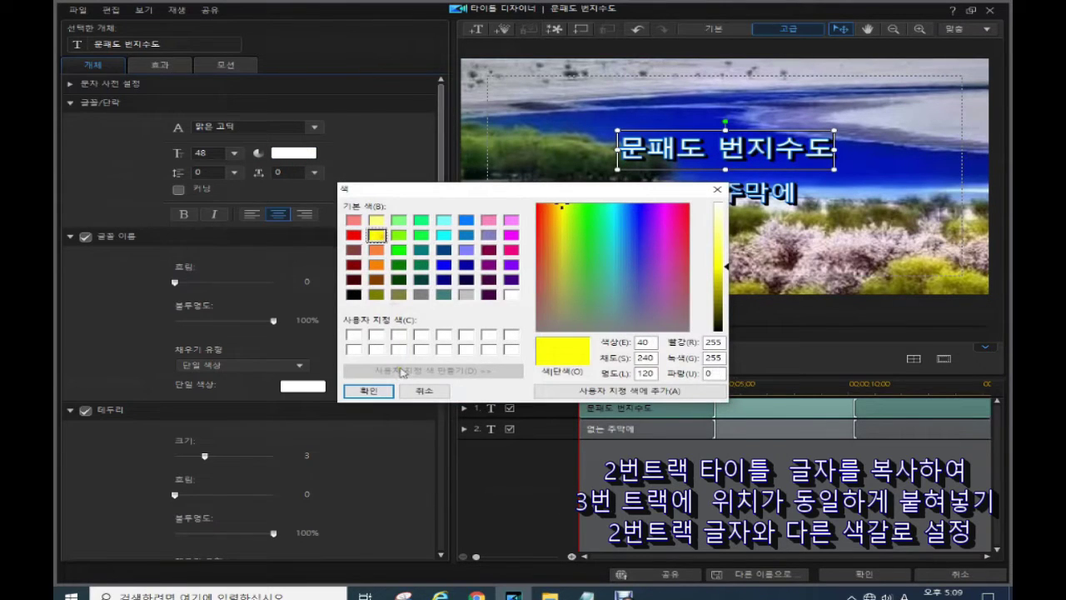
click(369, 390)
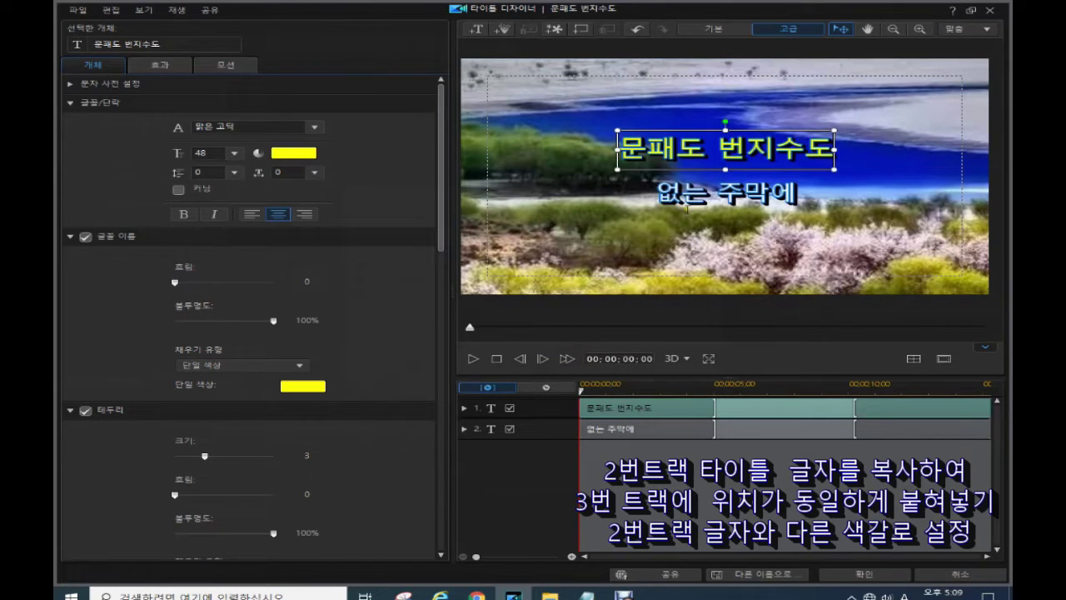
Set the font colour of the "없는 주막에" line to yellow
click(691, 198)
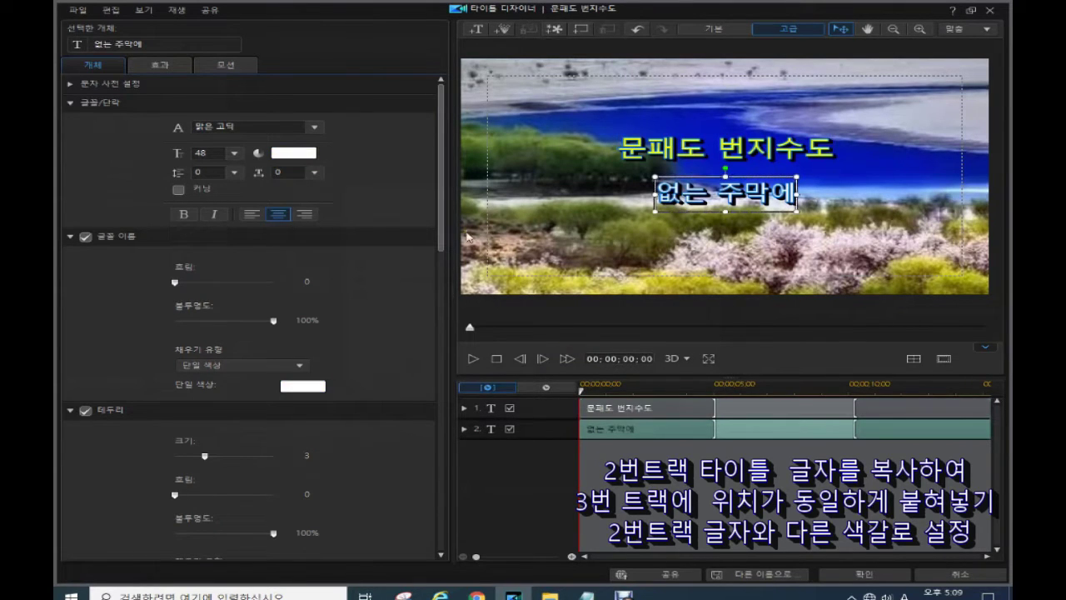
click(288, 152)
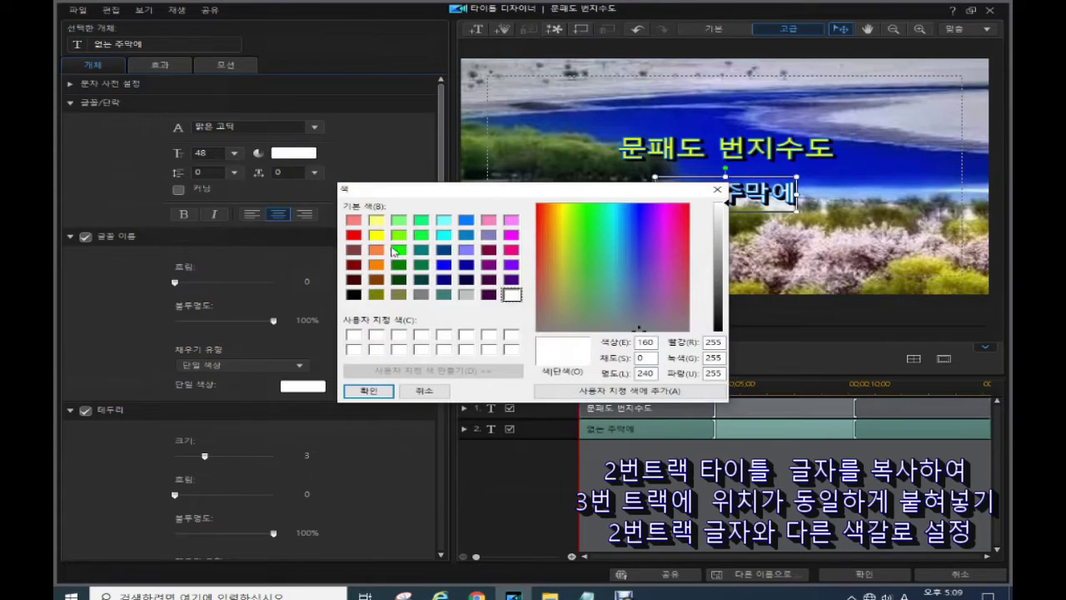
click(375, 234)
click(367, 391)
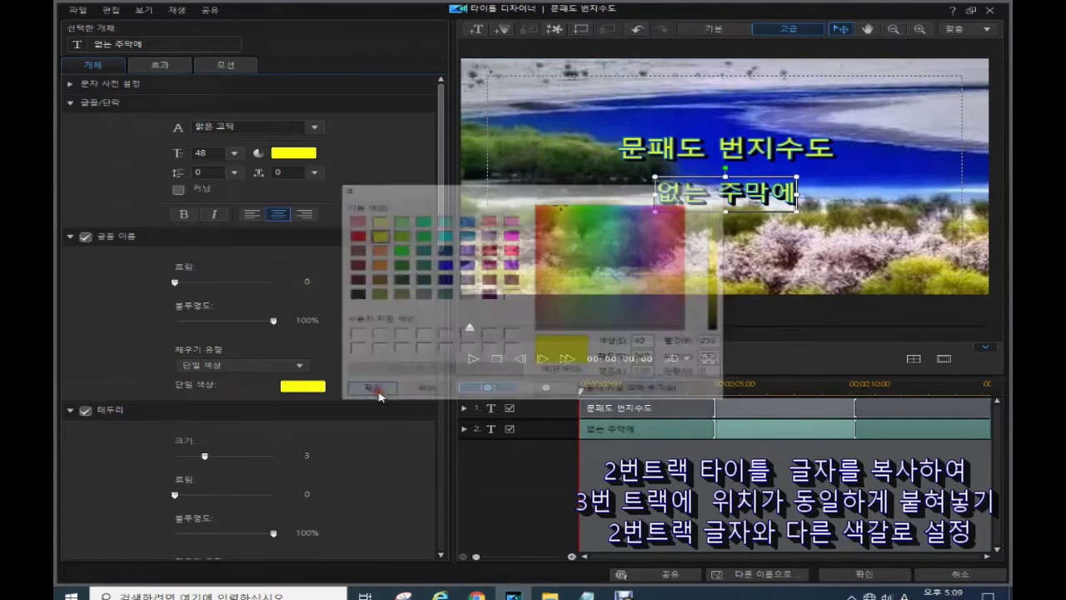
Apply the 오른쪽 지우기 start effect to both the "문패도 번지수도" and "없는 주막에" lines
click(550, 414)
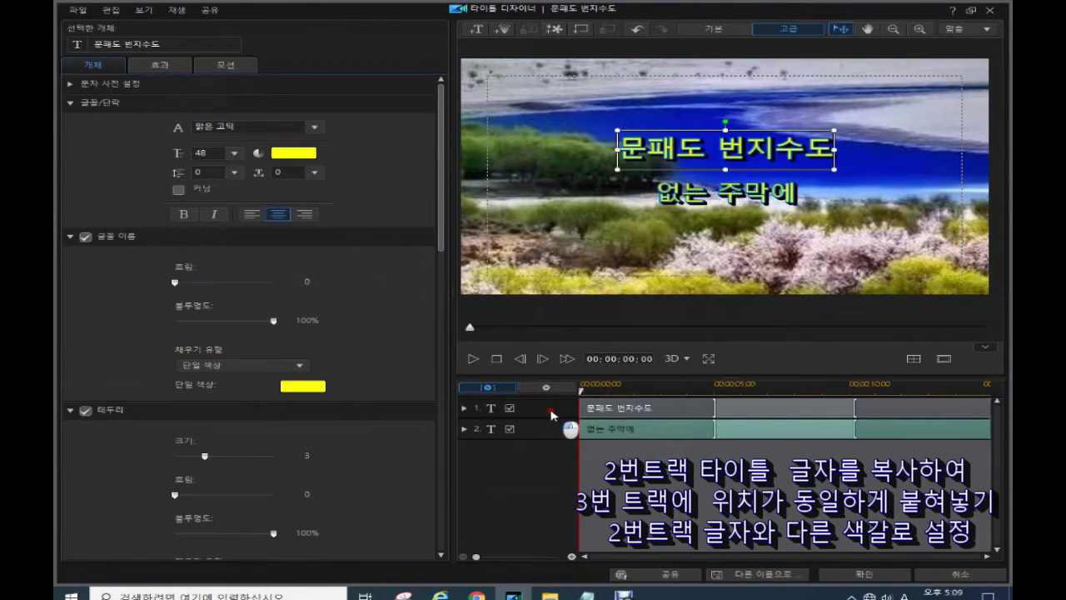
click(162, 68)
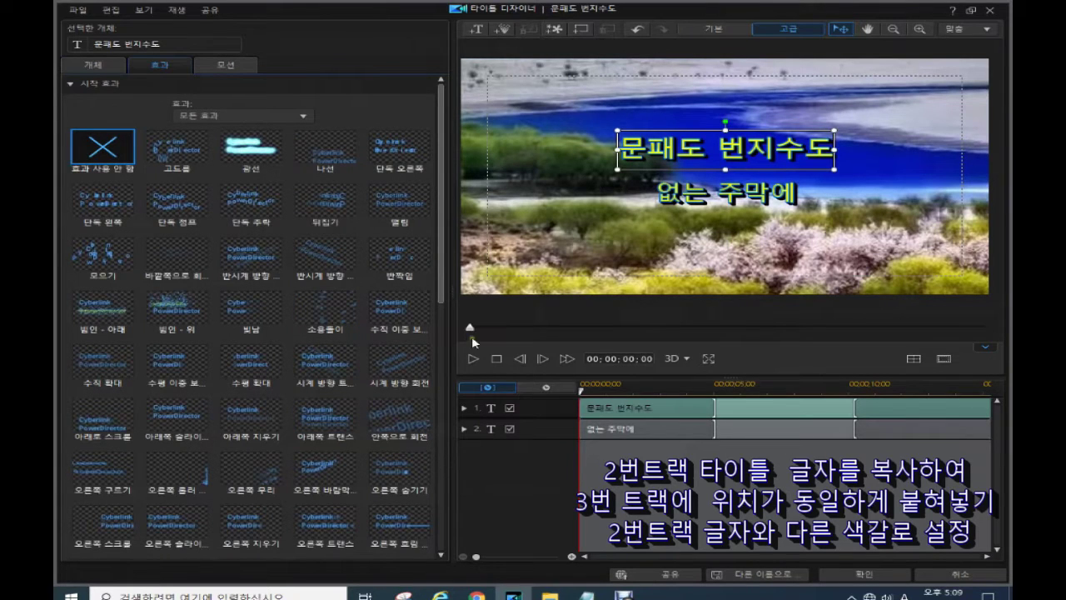
drag(446, 278, 451, 376)
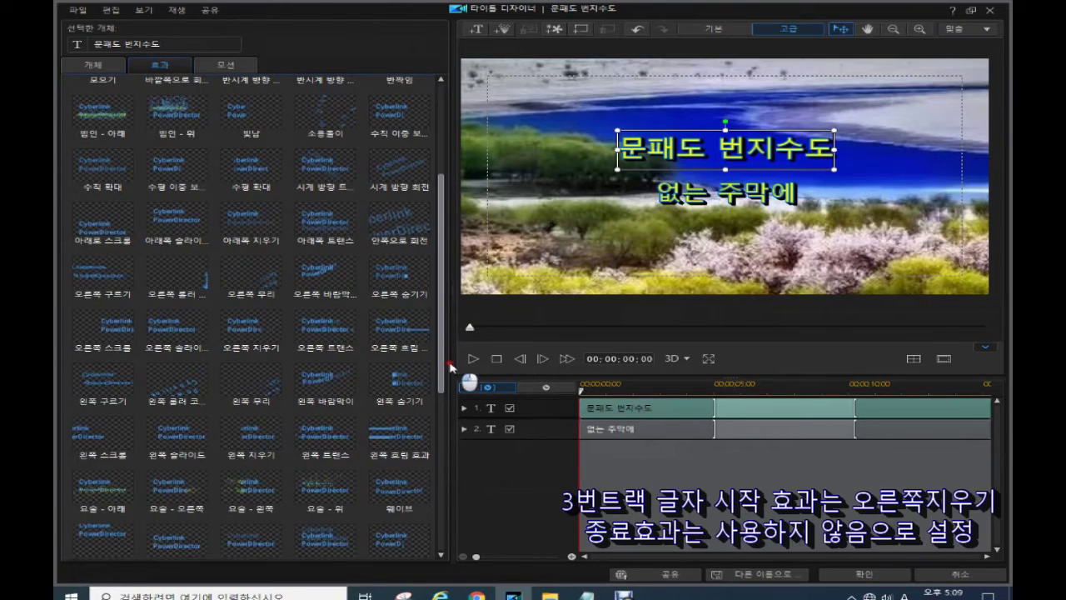
click(256, 337)
click(535, 429)
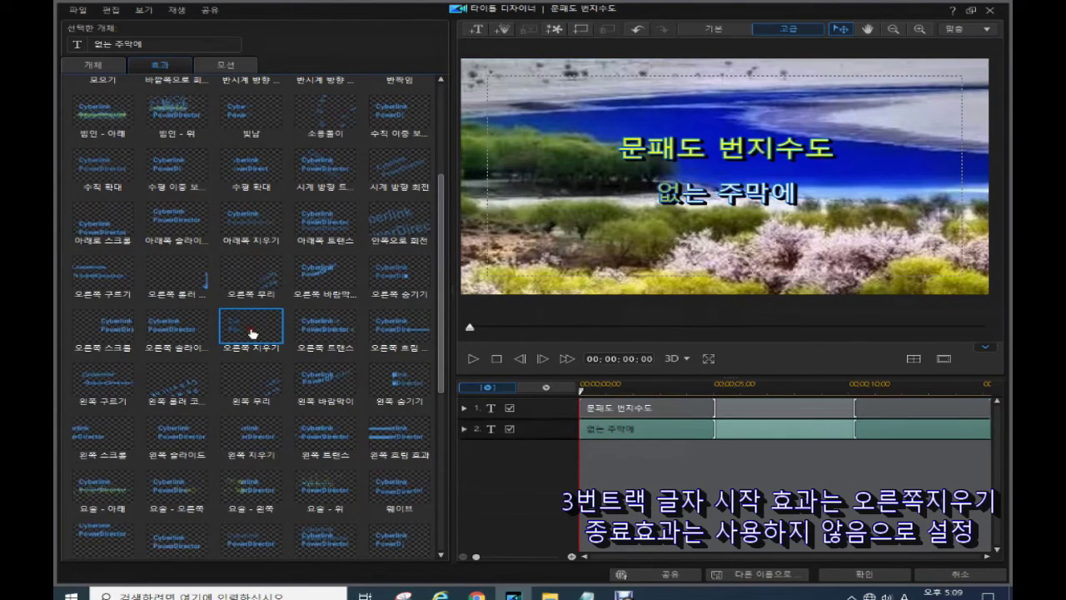
Set the end effect of both yellow title lines to 효과 사용 안 함
drag(444, 276, 476, 488)
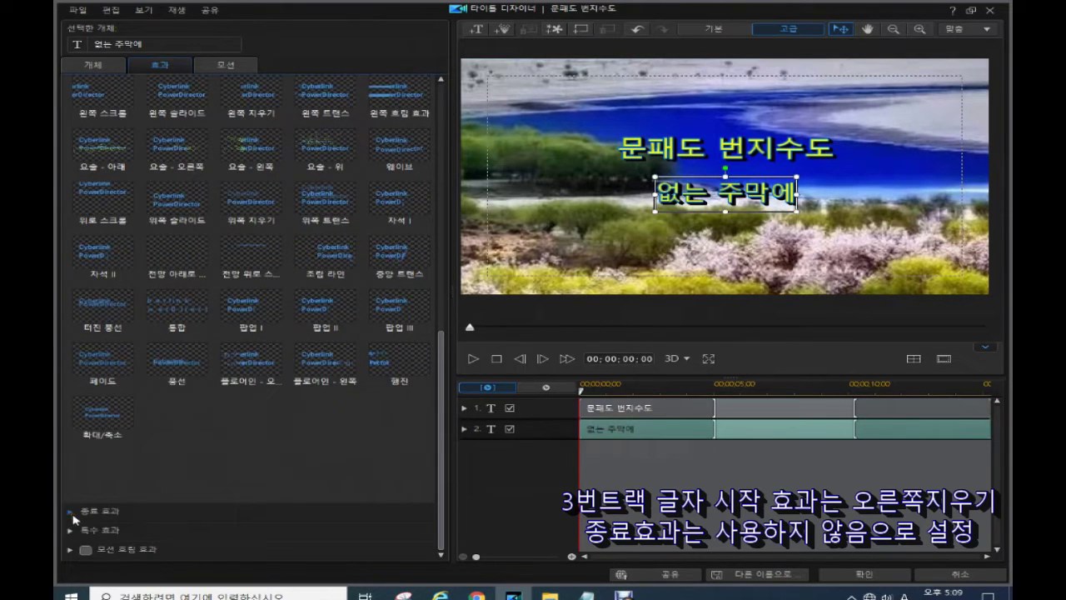
click(71, 511)
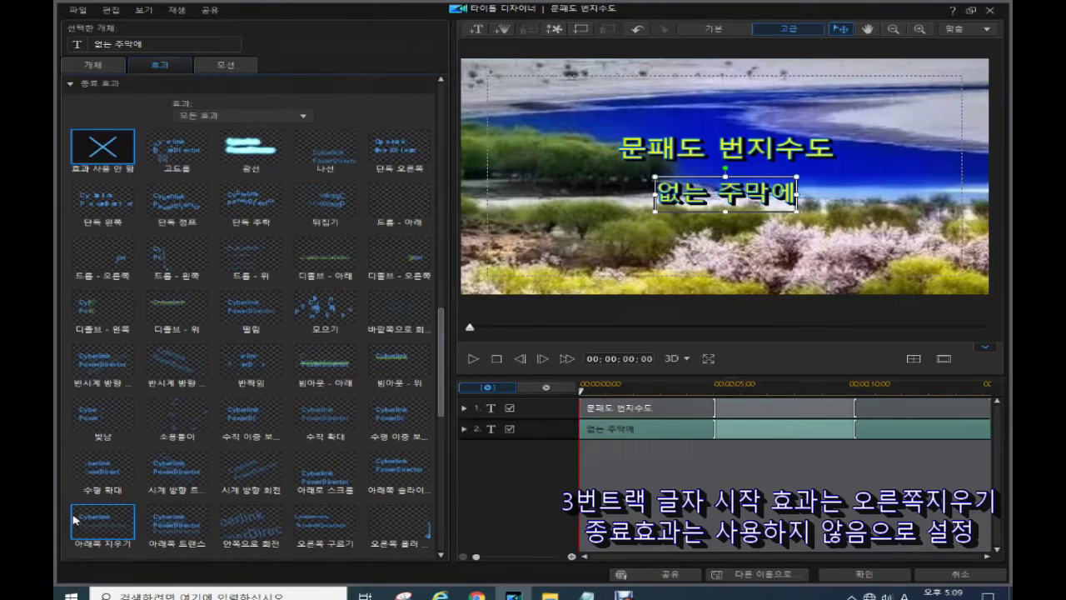
click(549, 410)
click(104, 143)
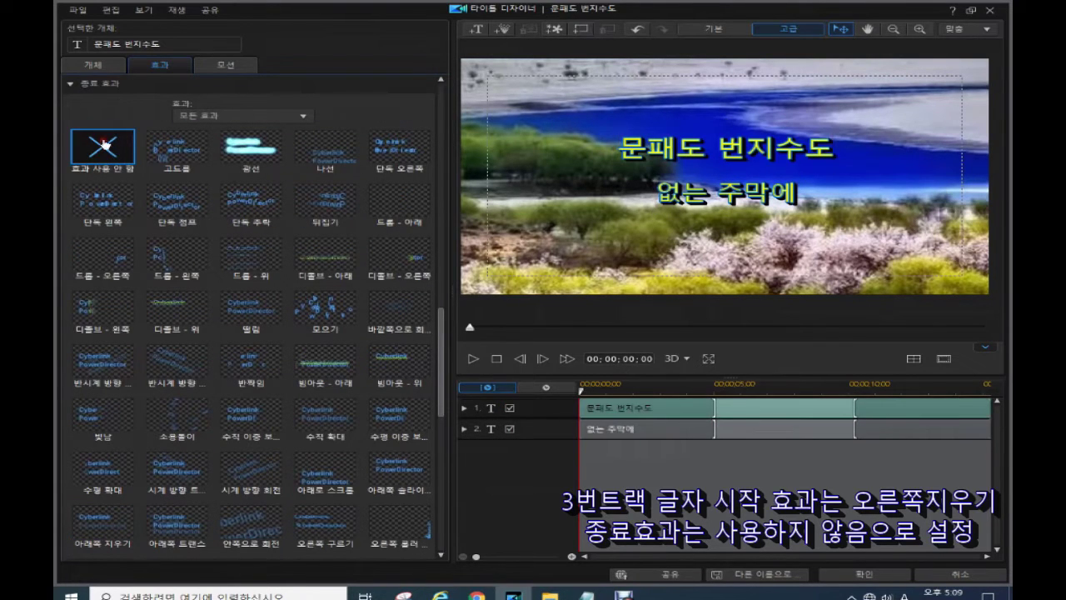
click(561, 431)
click(102, 147)
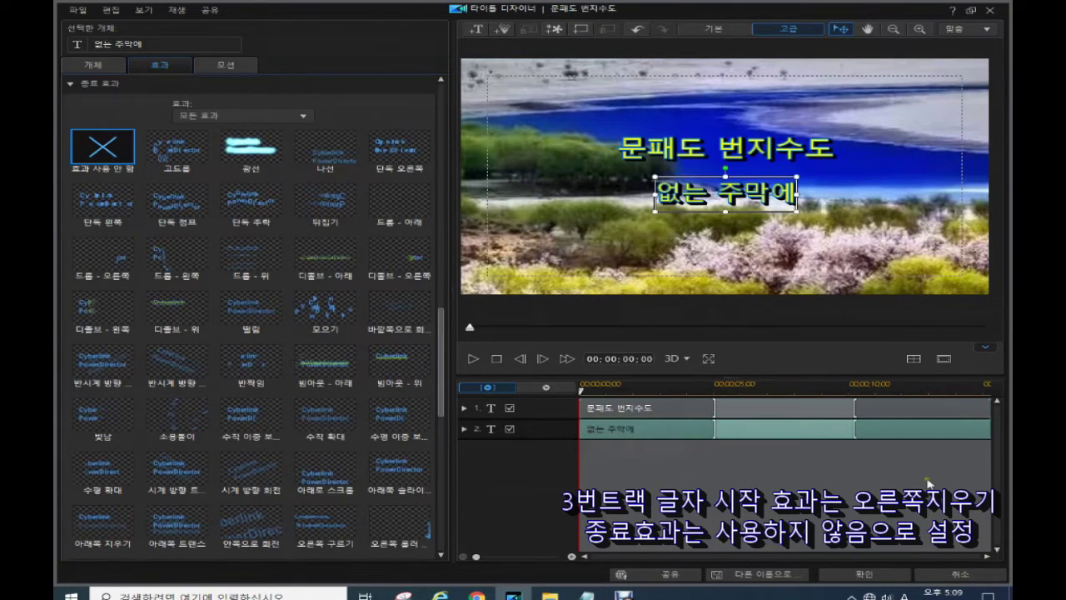
Move the end-effect start marker of both title lines to the end of the title's duration
click(908, 408)
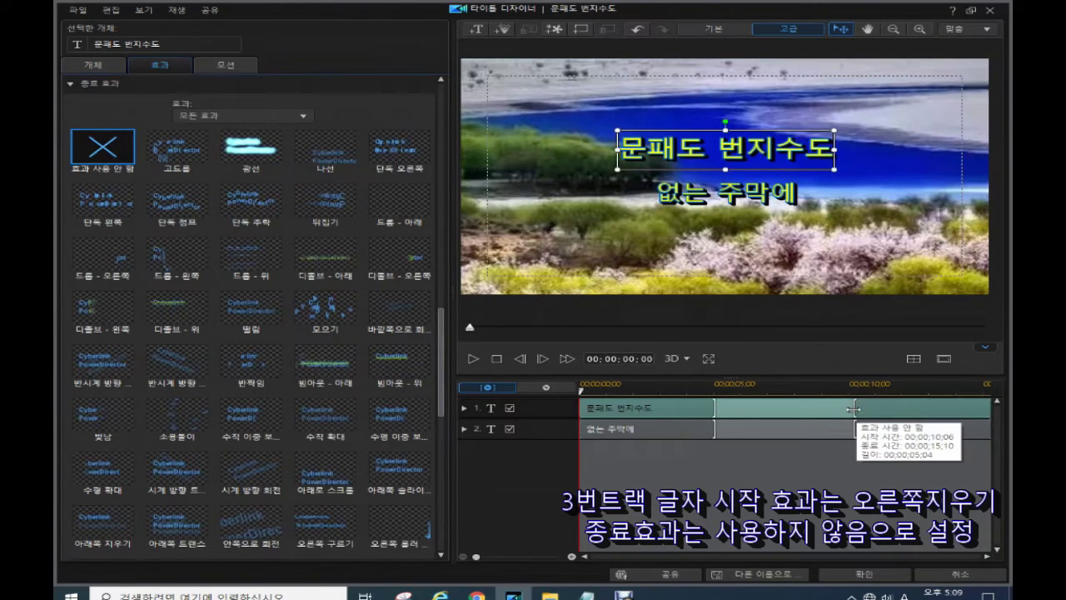
click(911, 412)
drag(913, 411, 993, 409)
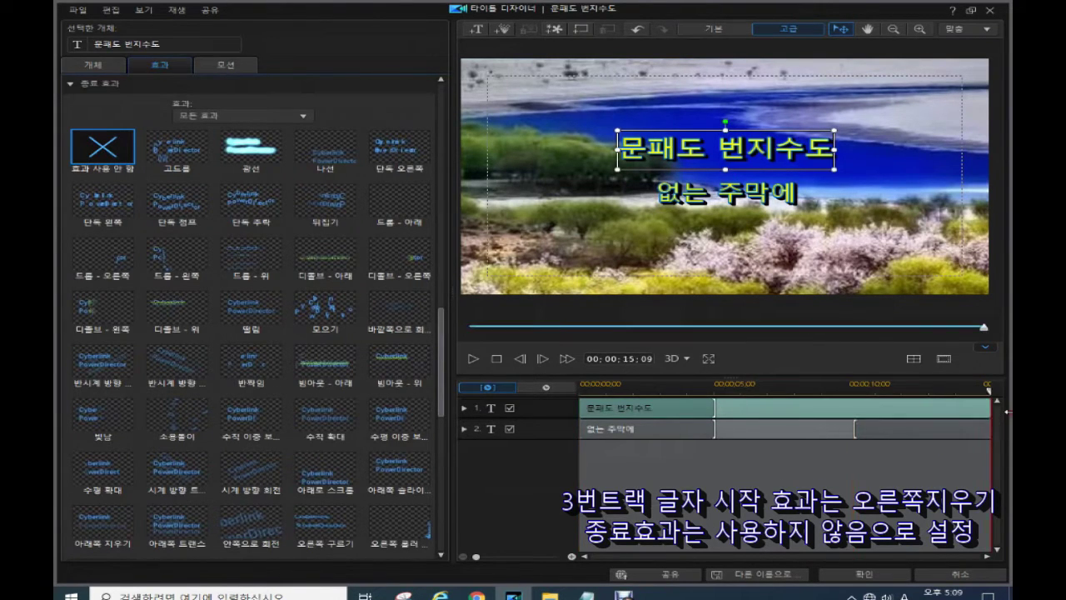
click(852, 428)
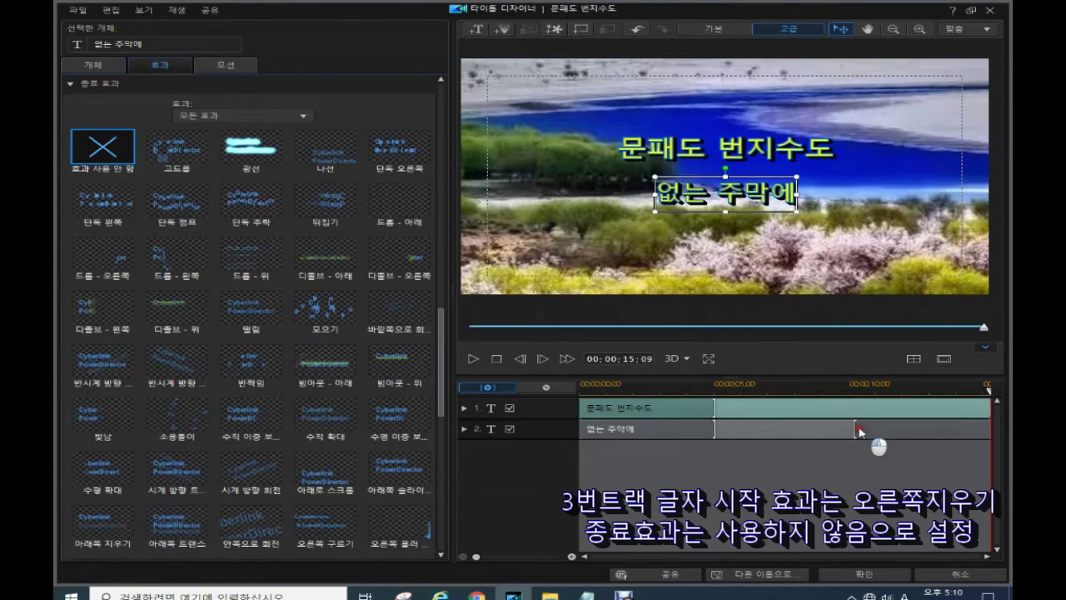
drag(853, 429, 1008, 450)
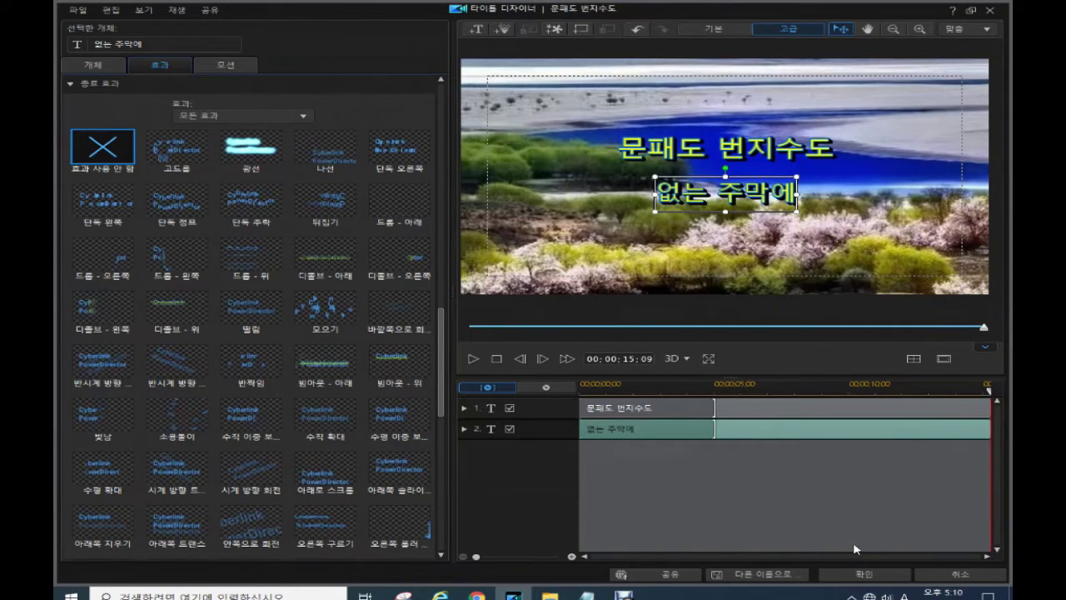
Extend the start effect of the "문패도 번지수도" line so that it ends at about 00;00;05;13
click(597, 410)
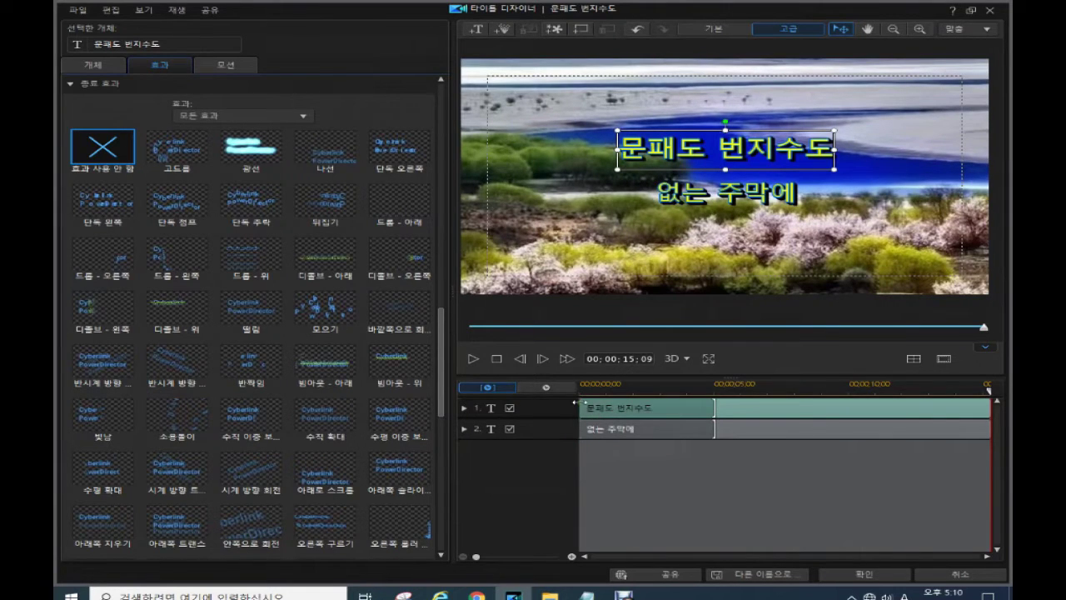
click(725, 406)
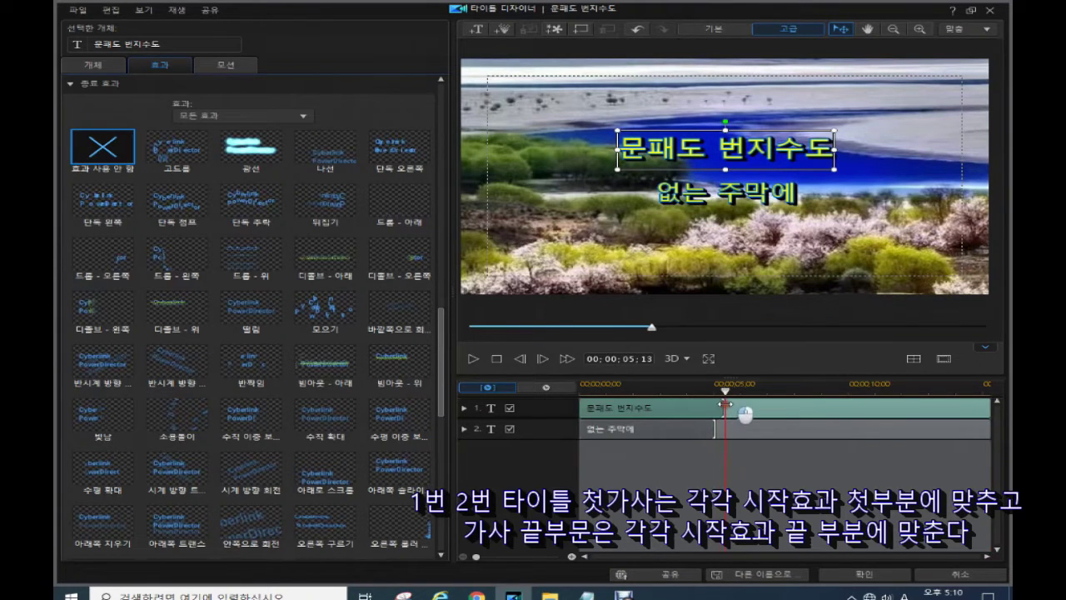
Make the "없는 주막에" line begin at 00;00;05;21 and its start effect end at 00;00;10;06
click(642, 430)
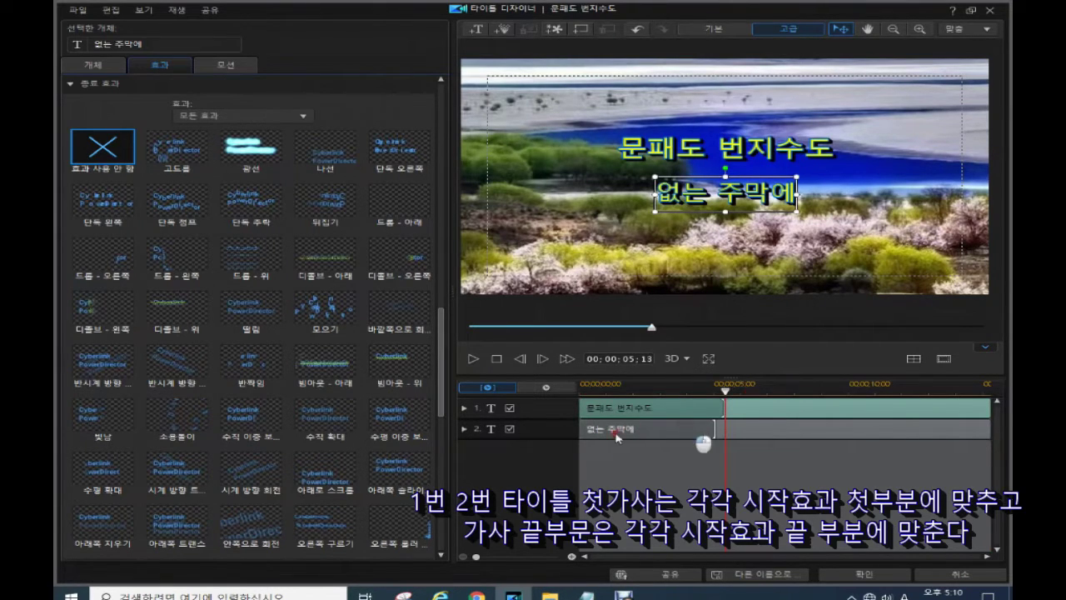
click(584, 432)
drag(581, 433, 755, 439)
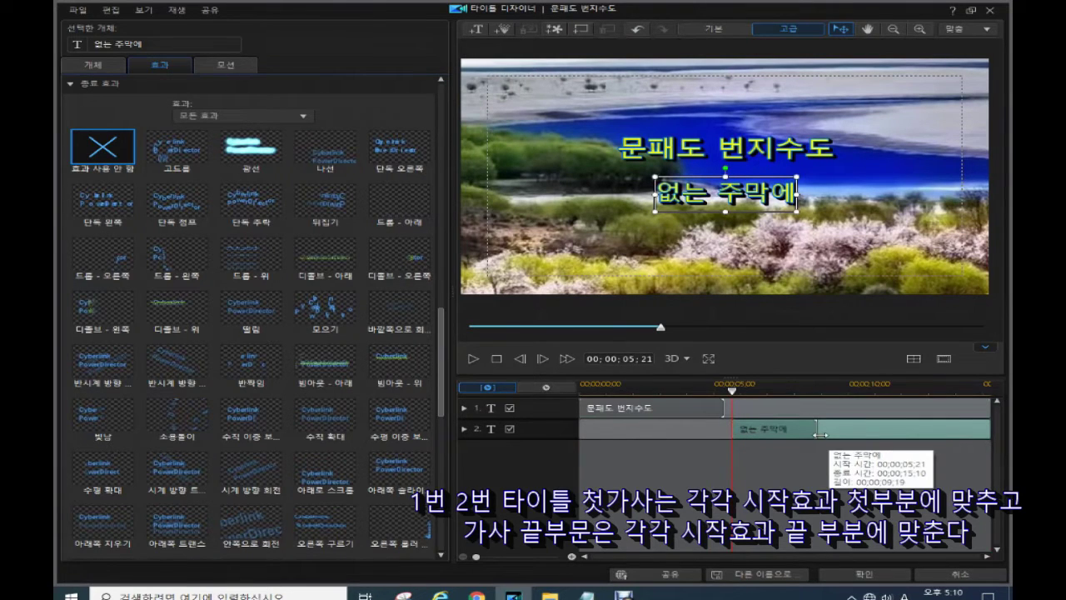
drag(821, 434, 851, 428)
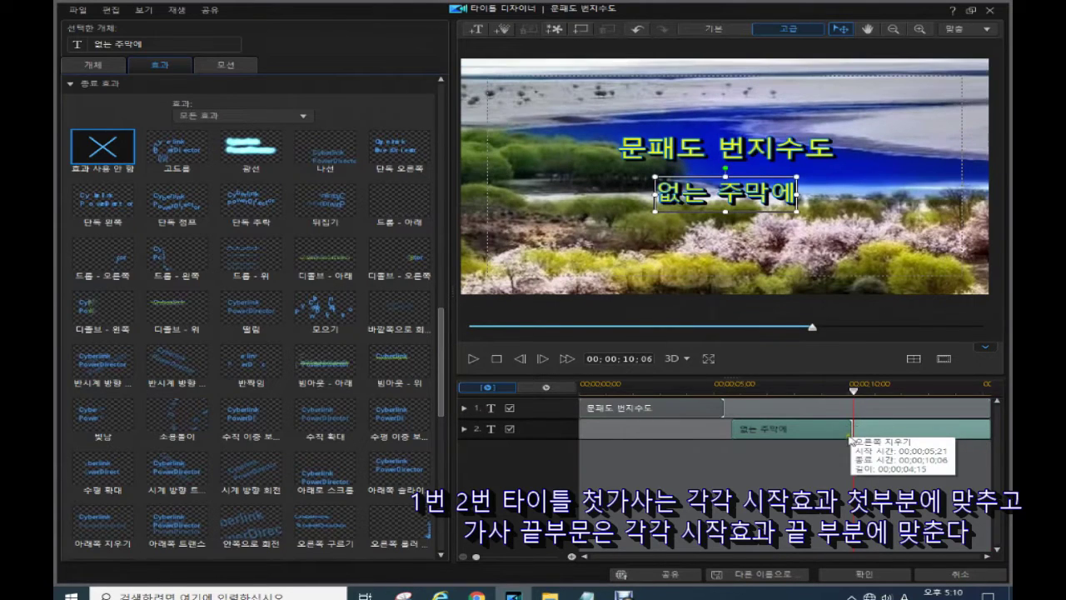
Play the title from its beginning to check the wipe timing of both lyric lines
click(499, 361)
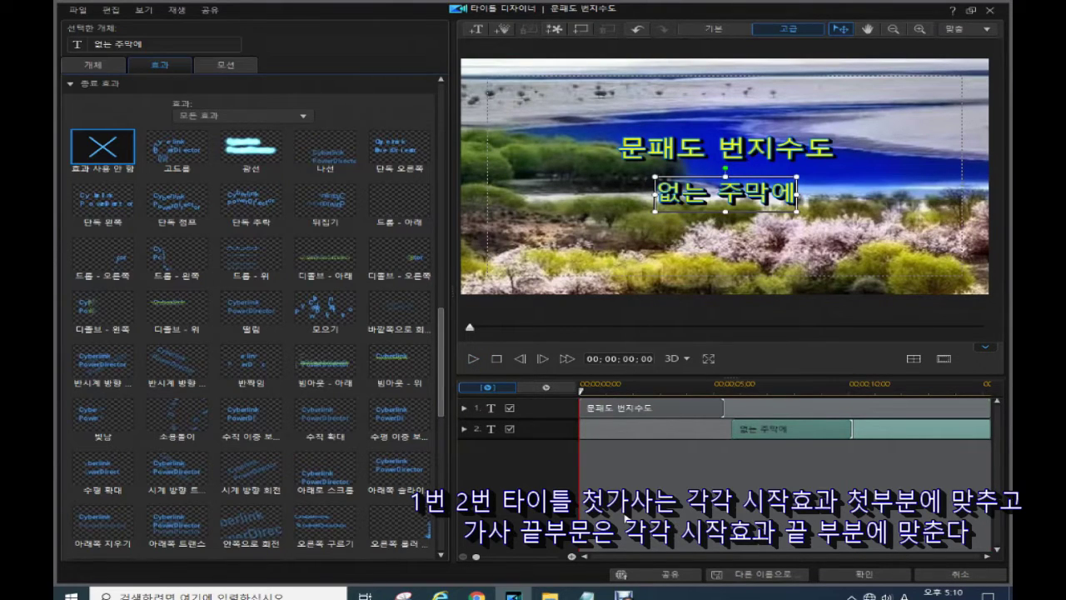
click(586, 501)
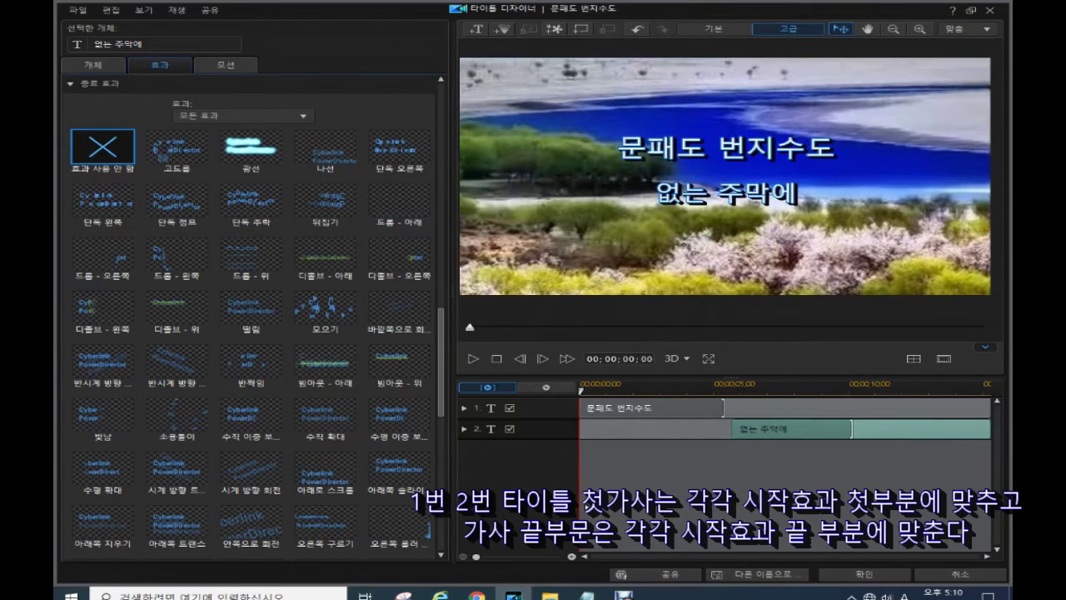
key(space)
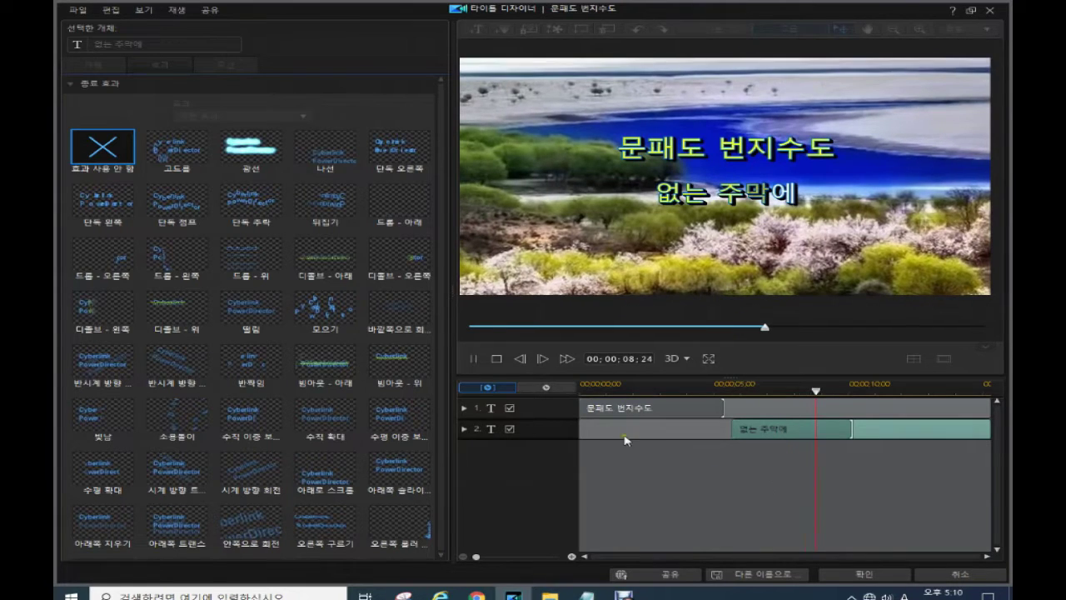
click(496, 360)
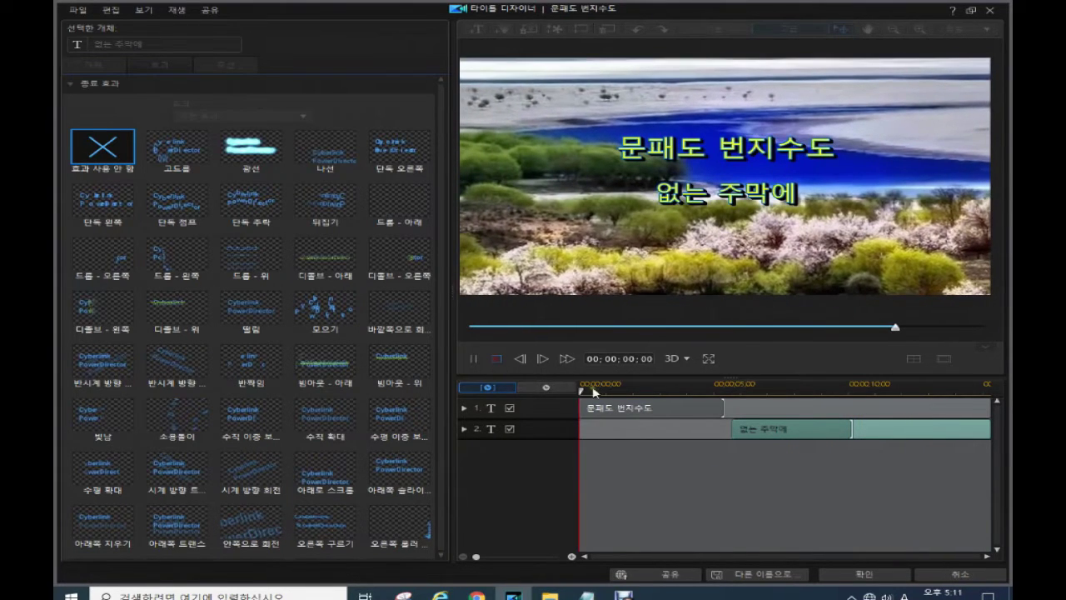
Retime the start effect of the yellow "없는 주막에" line to run from 00;00;06;09 to about 00;00;10;16 and save the title
click(736, 432)
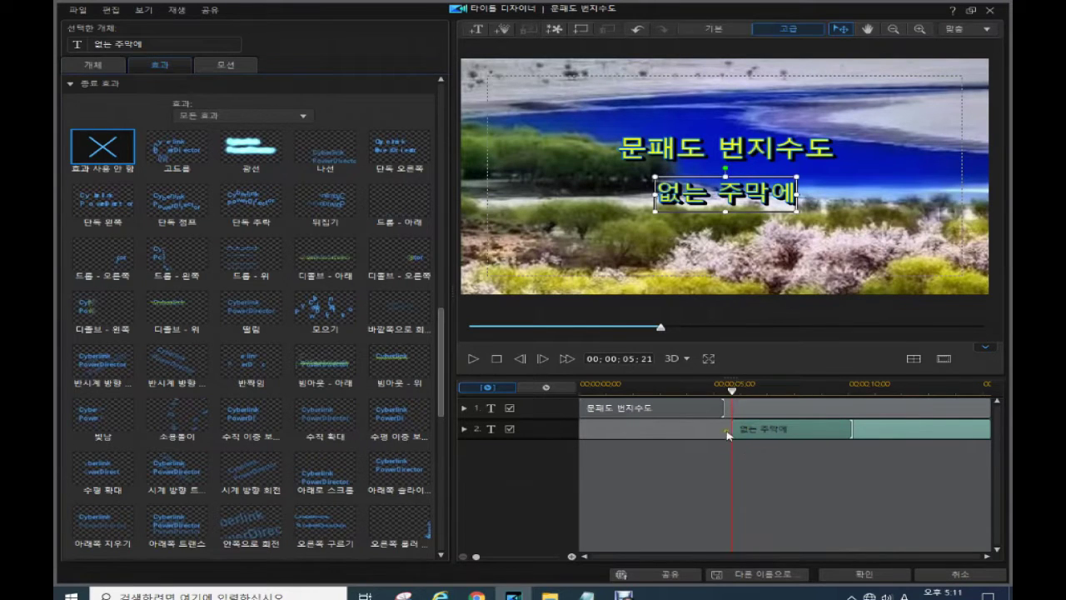
drag(756, 440, 763, 436)
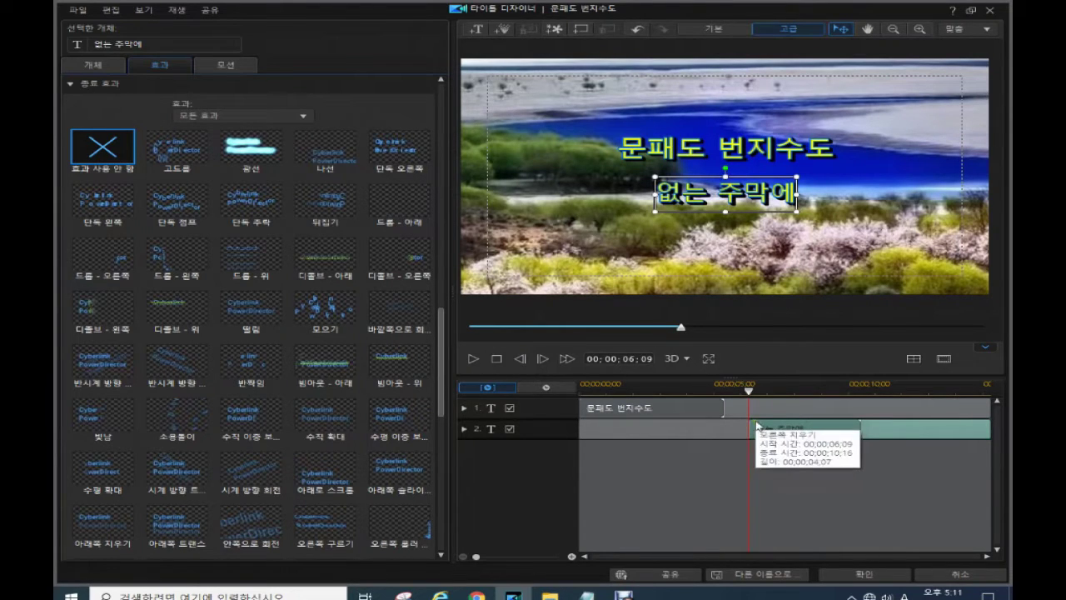
mouse_move(862, 430)
mouse_down()
mouse_move(878, 434)
mouse_move(865, 433)
mouse_up()
click(862, 574)
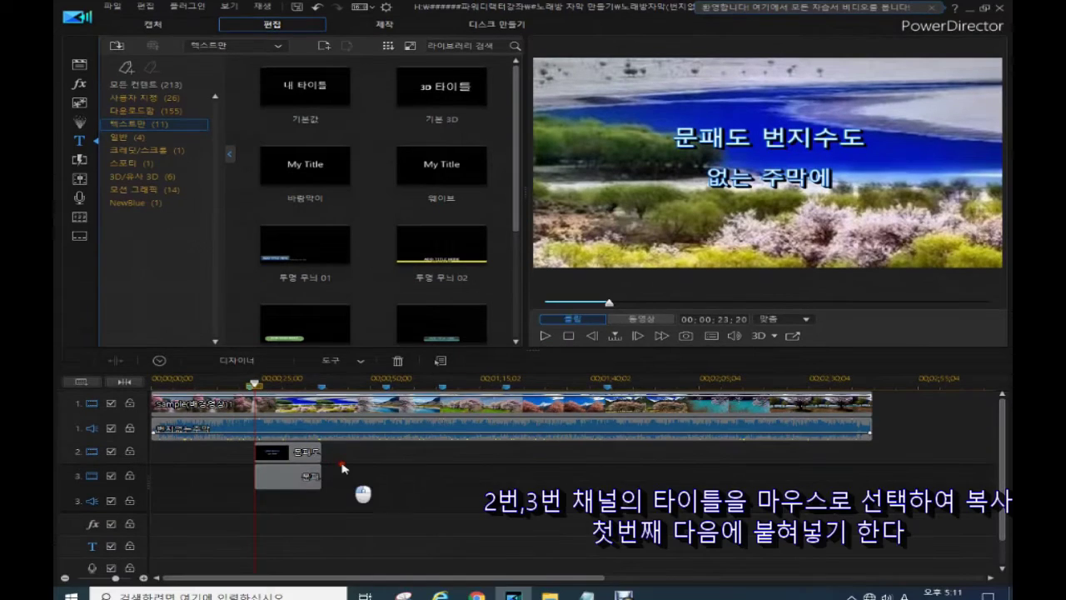
Copy the titles on video tracks 2 and 3 and place the copies directly after the originals, starting at 00;00;39;00
drag(346, 448, 286, 493)
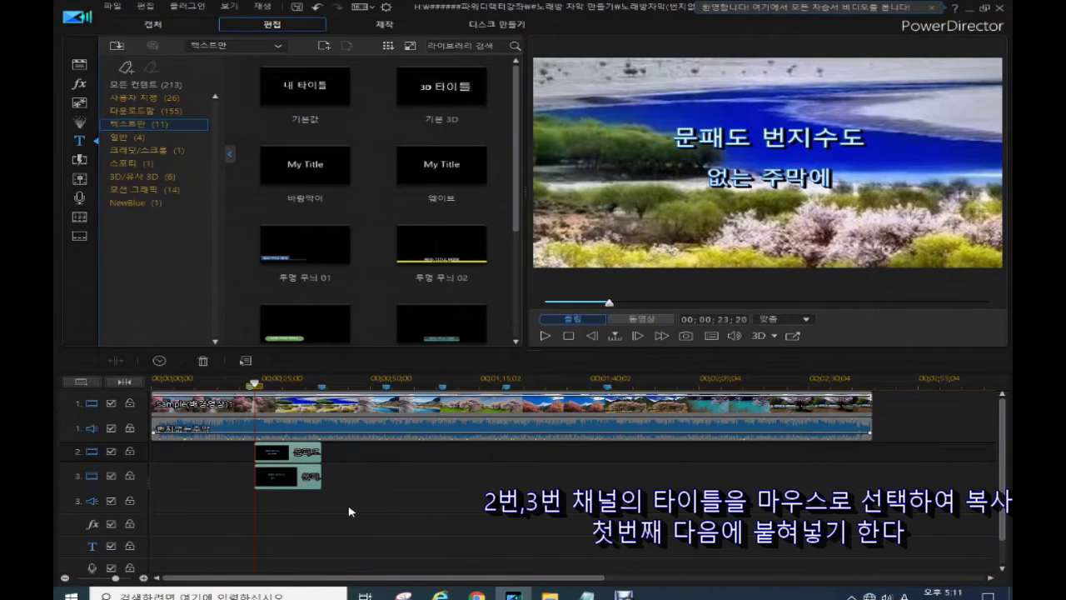
click(346, 457)
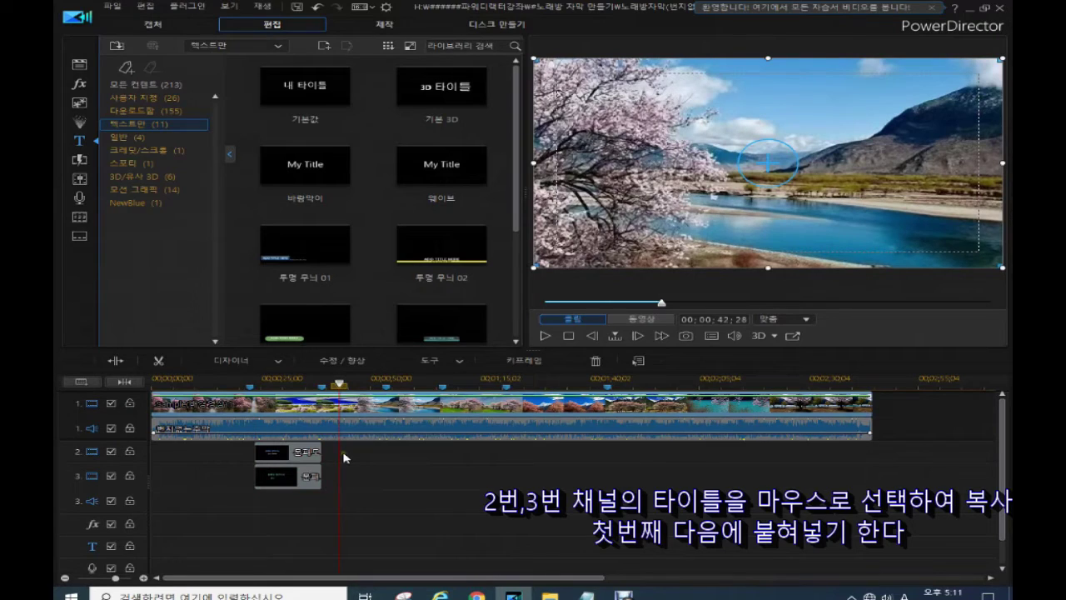
click(346, 457)
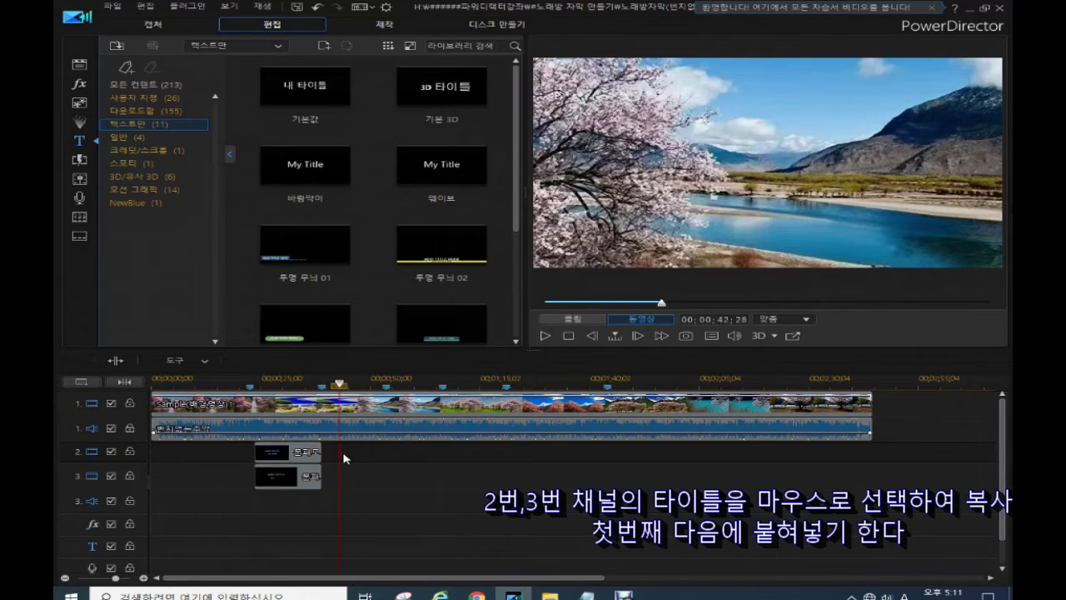
key(ctrl+v)
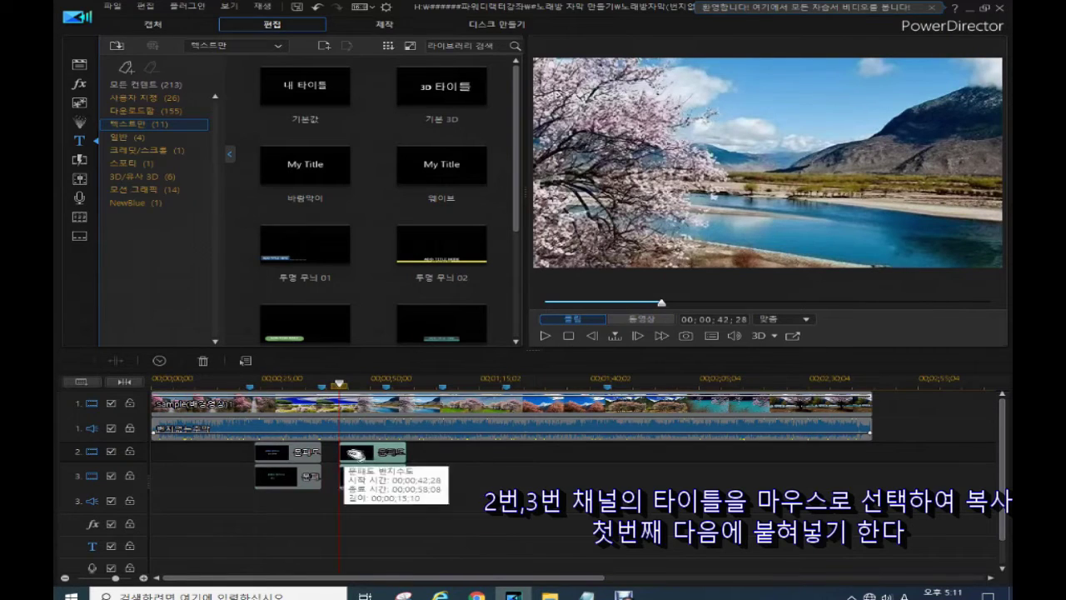
drag(371, 454, 358, 454)
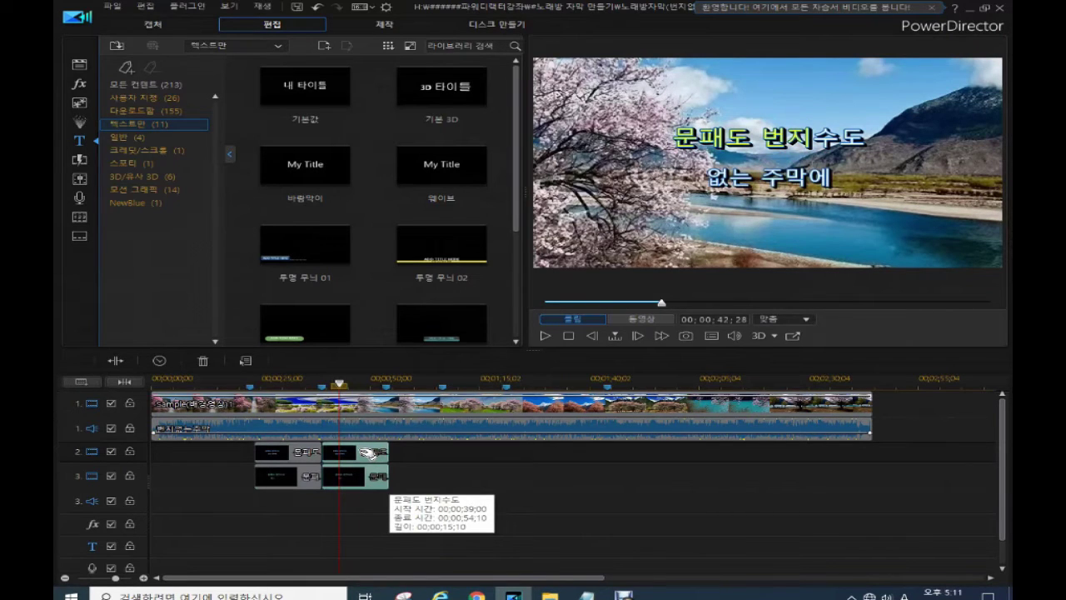
Replace the first line of the copied white title on track 2 with "궂은 비 나리든" from the lyrics text file
click(371, 454)
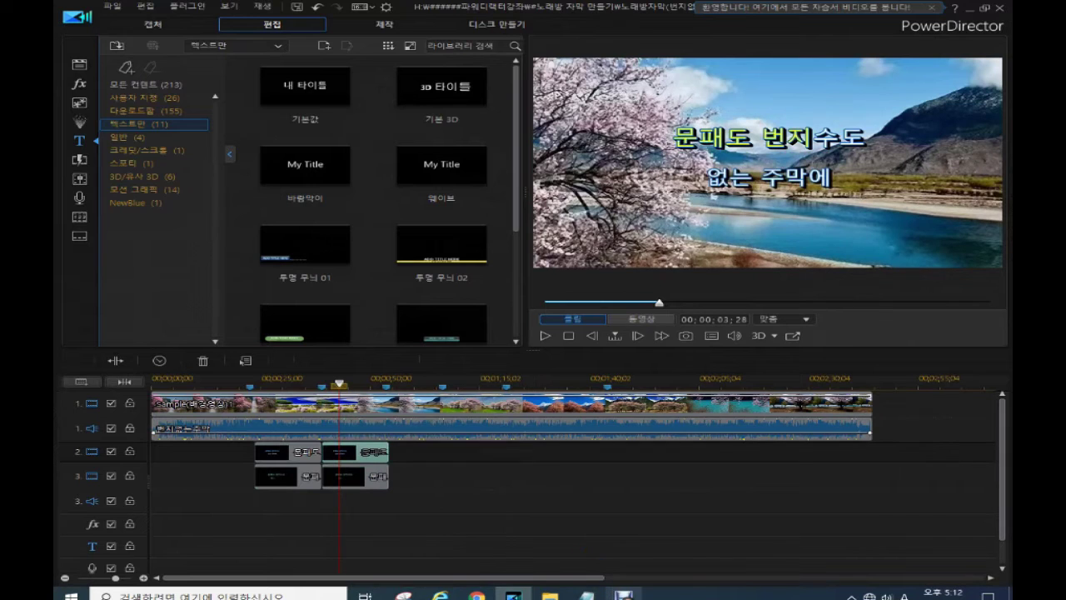
click(587, 595)
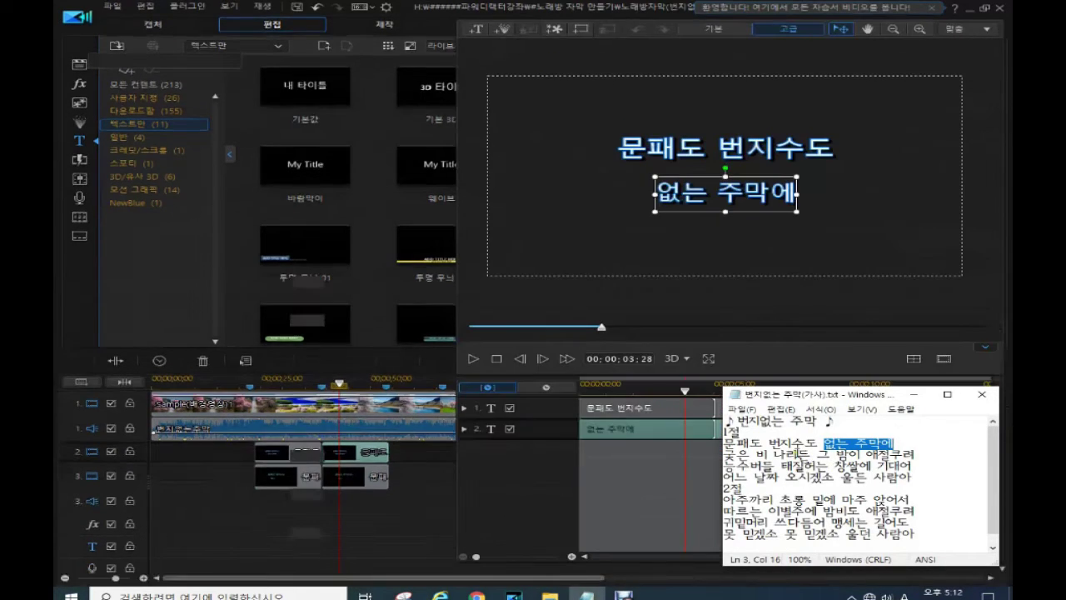
click(811, 454)
drag(810, 454, 722, 455)
key(ctrl+c)
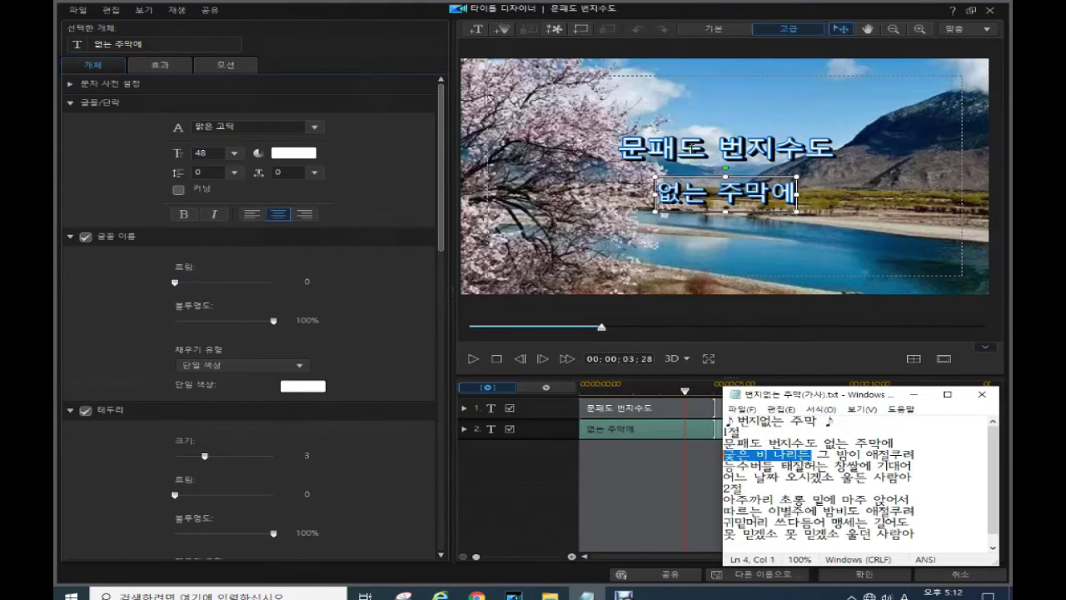
click(729, 212)
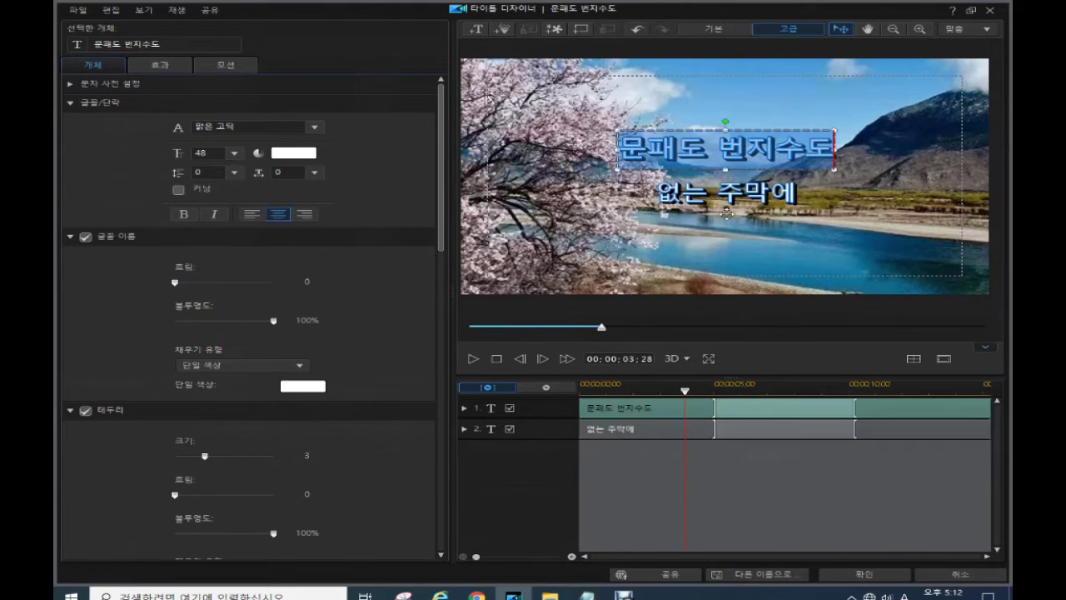
key(ctrl+v)
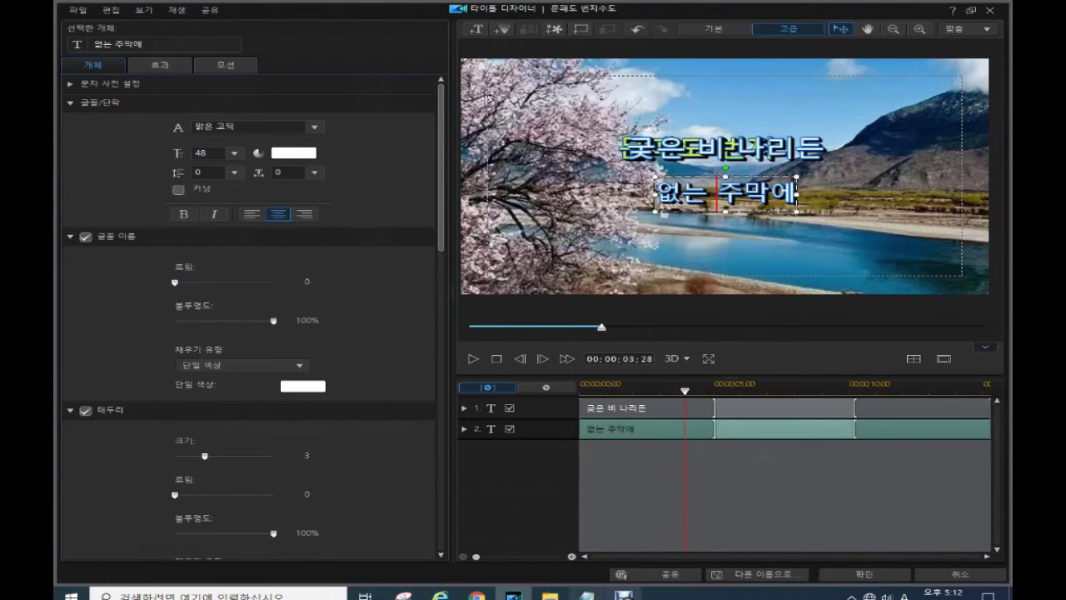
Replace the second line of the copied white title with "그 밤이 애절쿠려" from the lyrics file and save the title
click(588, 595)
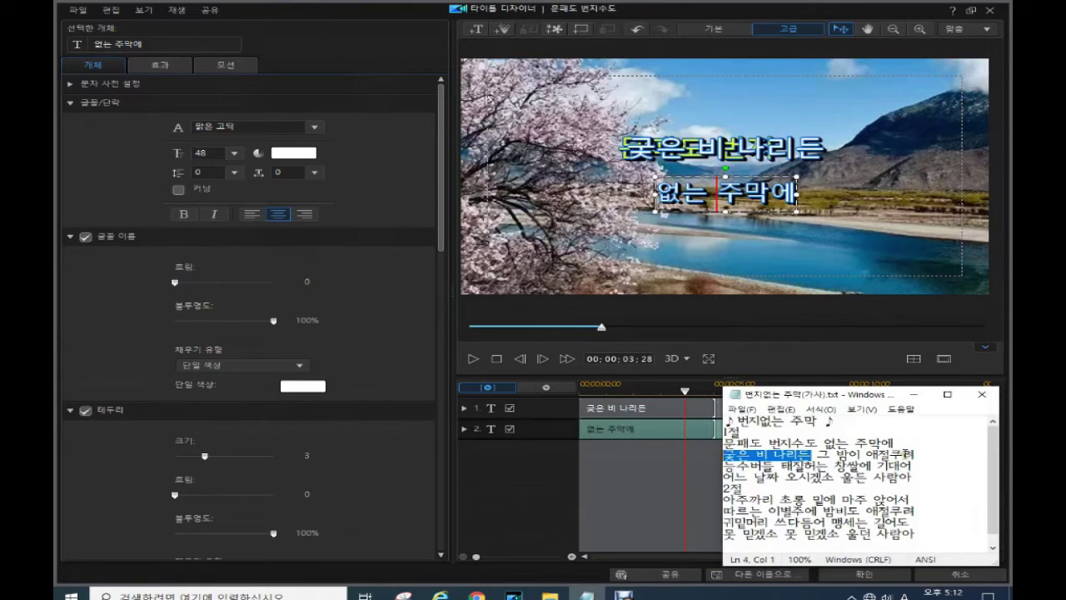
drag(904, 454, 816, 454)
key(ctrl+c)
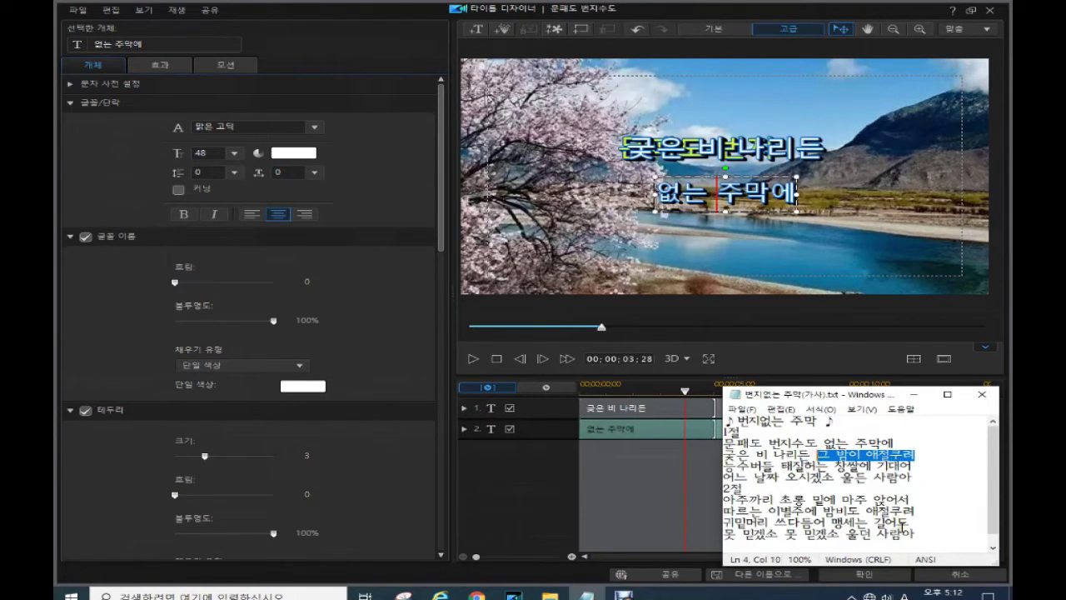
click(681, 194)
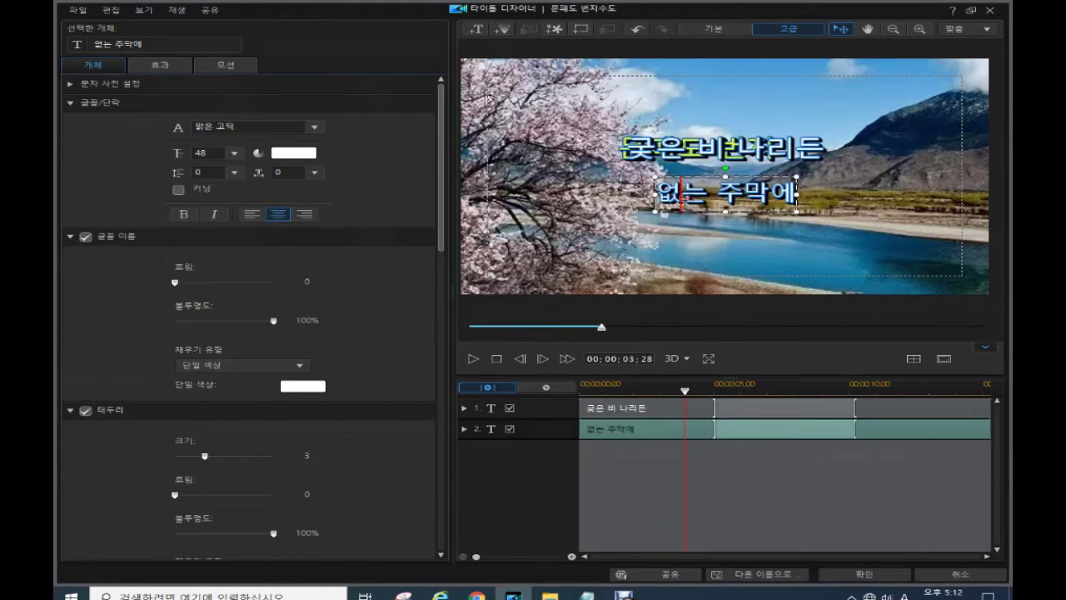
key(ctrl+a)
key(ctrl+v)
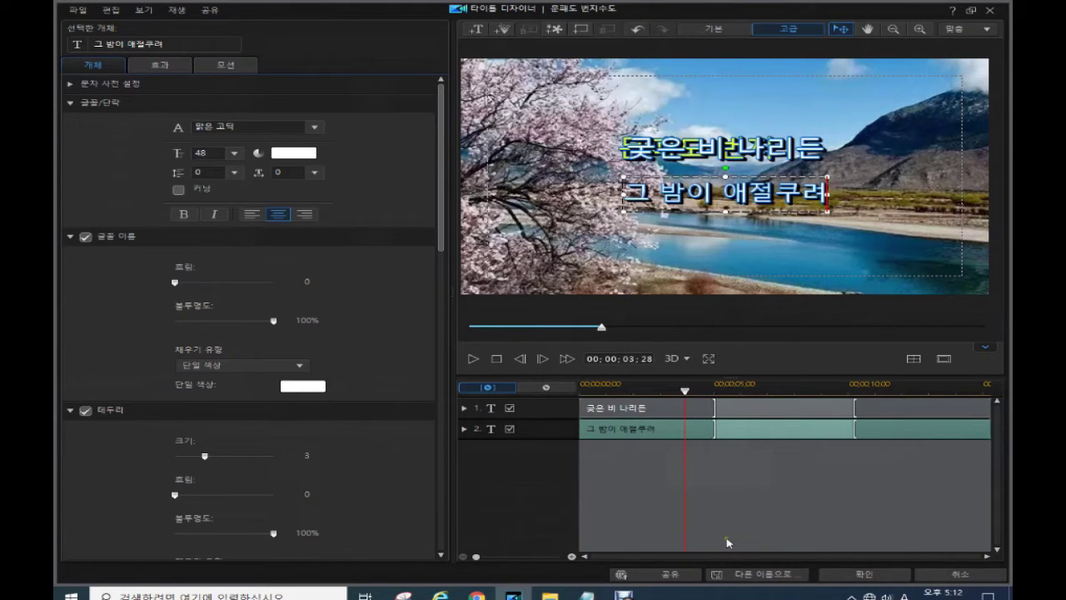
click(841, 577)
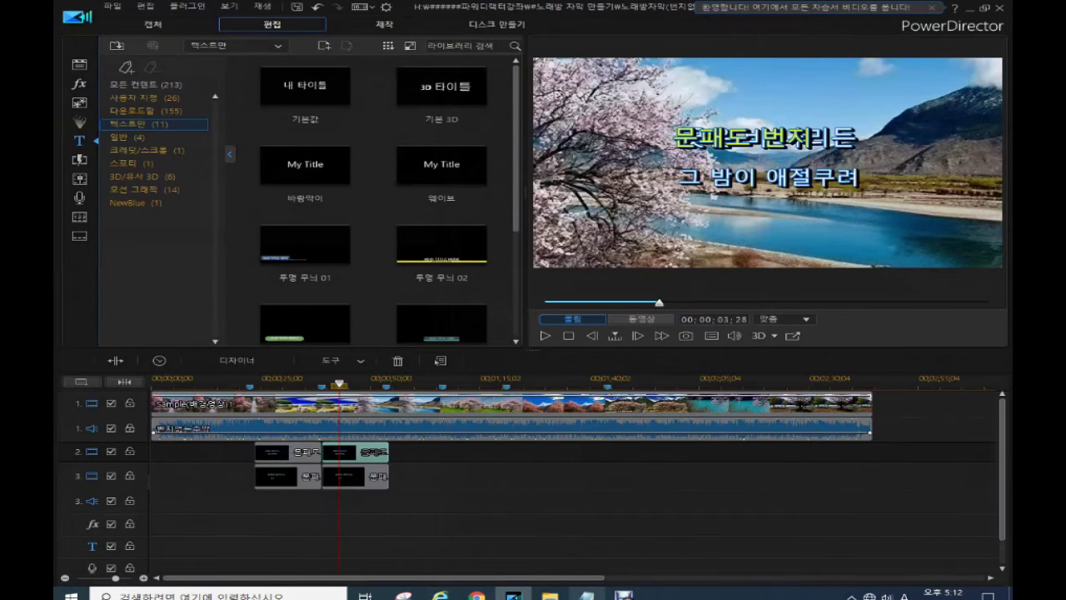
Replace the first line of the copied yellow title on track 3 with "궂은 비 나리든" from the lyrics file
click(586, 594)
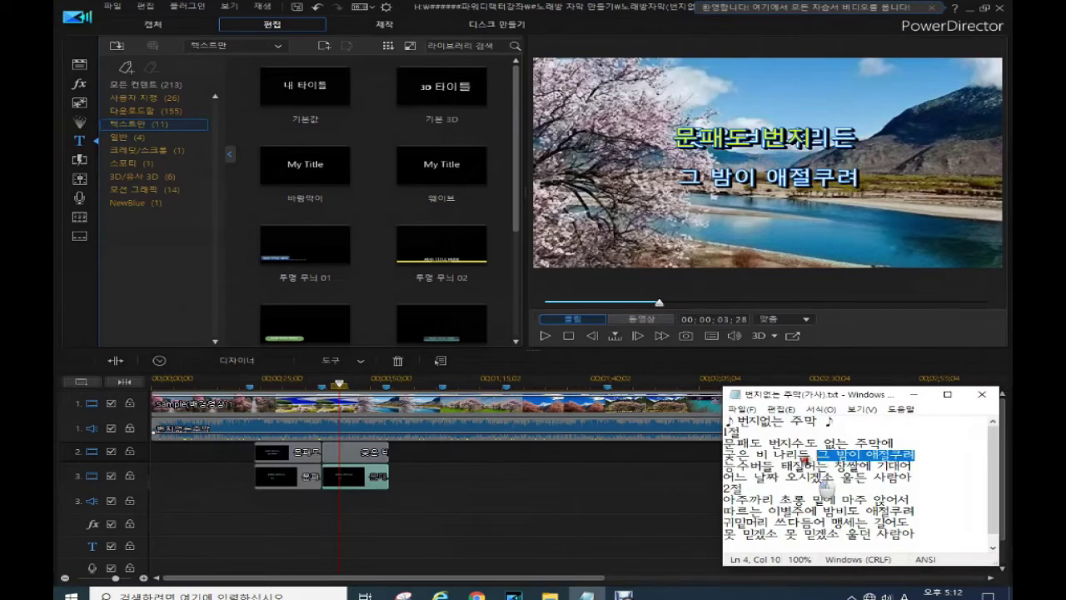
drag(814, 454, 724, 455)
key(ctrl+c)
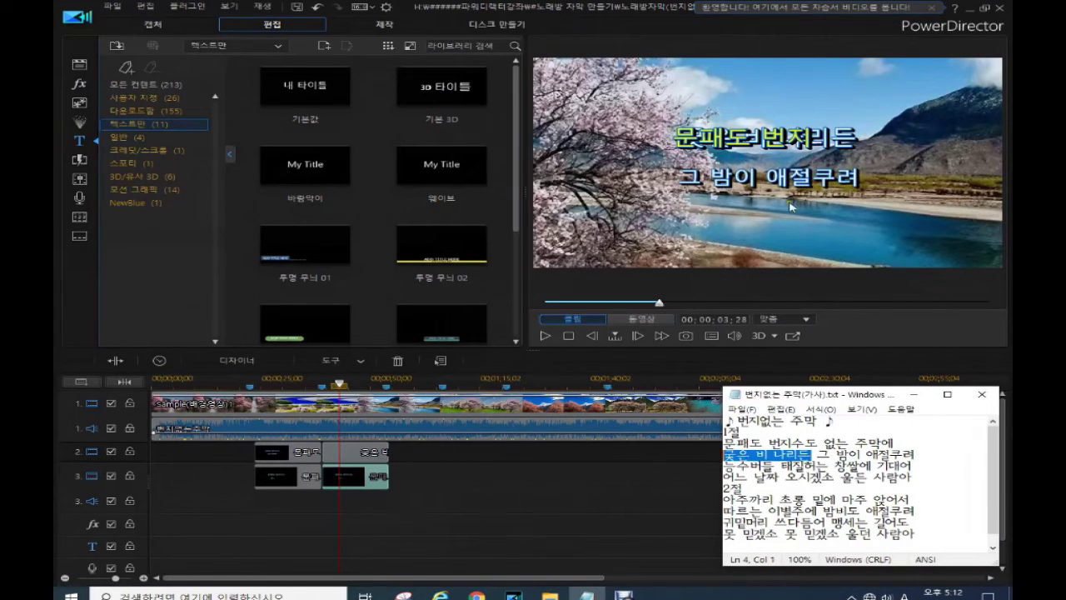
click(729, 145)
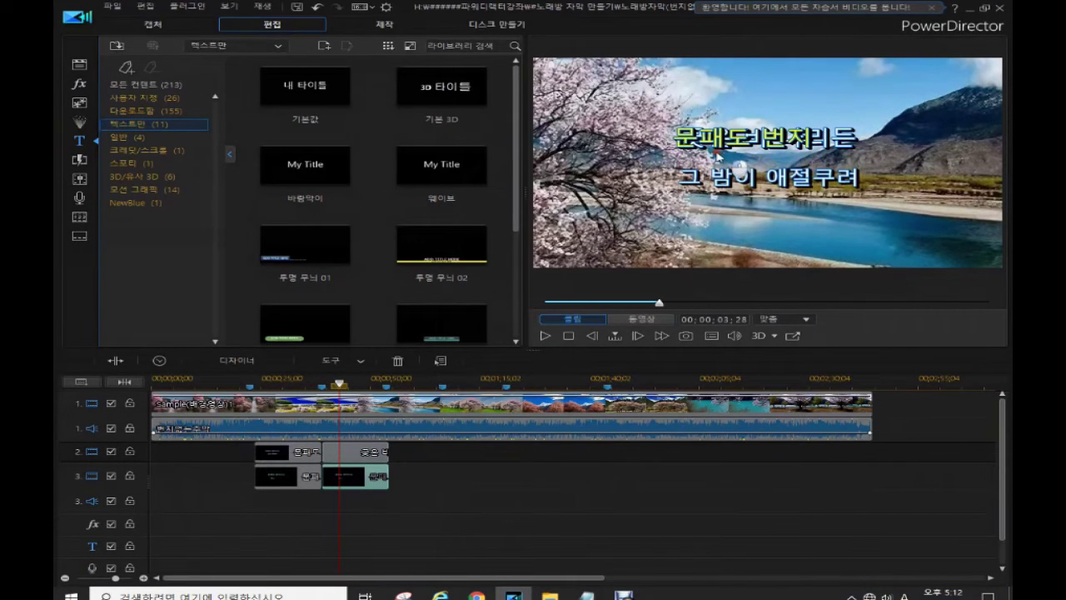
click(363, 481)
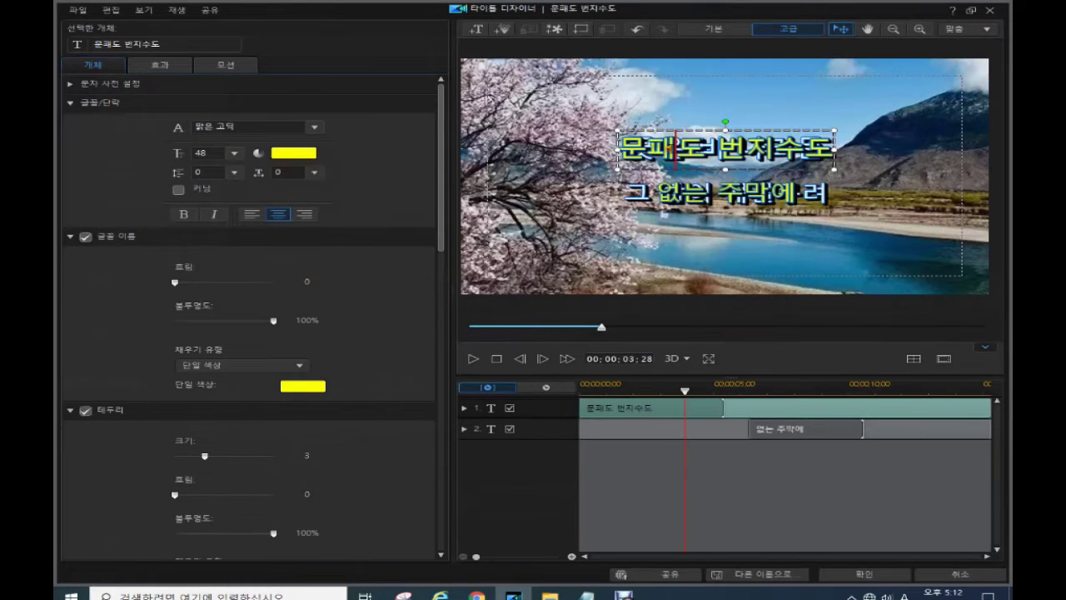
key(ctrl+a)
key(ctrl+v)
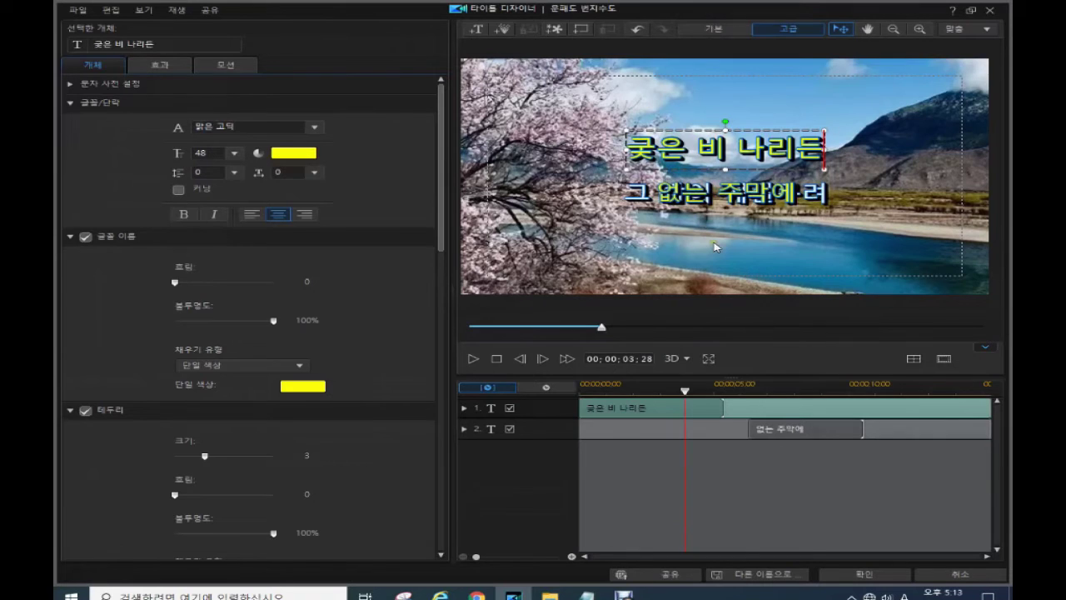
Replace the second line of the copied yellow title with "그 밤이 애절쿠려" from the lyrics file and save the title
click(721, 208)
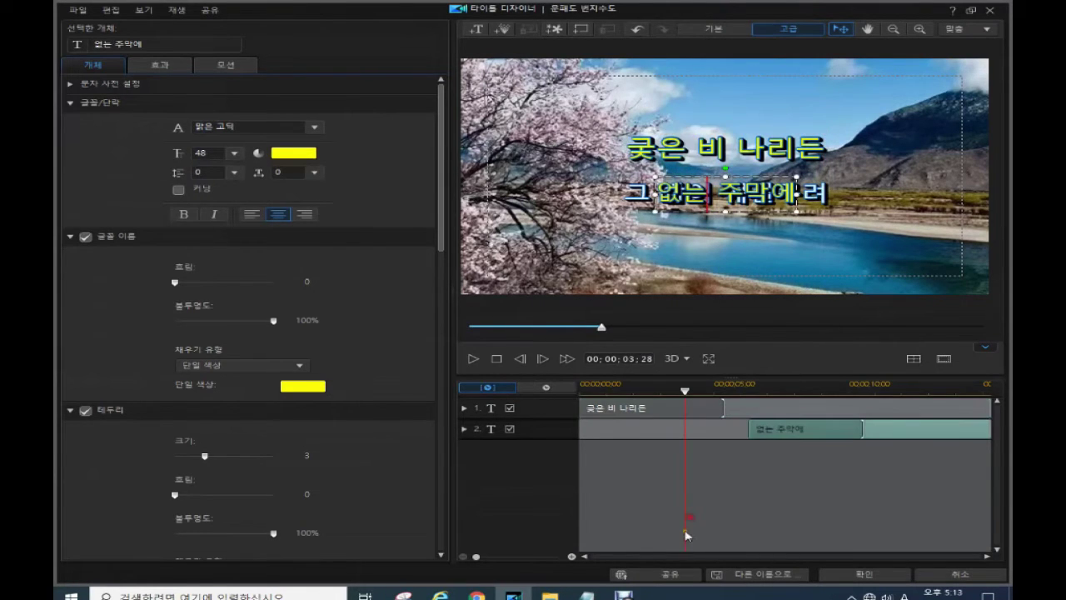
key(alt+Tab)
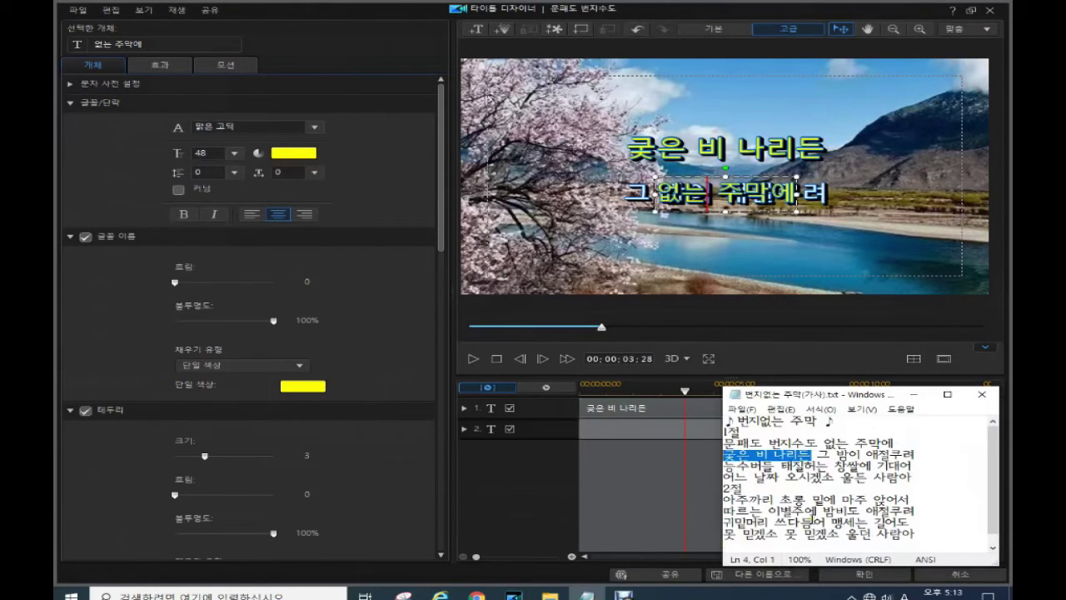
drag(818, 454, 914, 466)
key(ctrl+c)
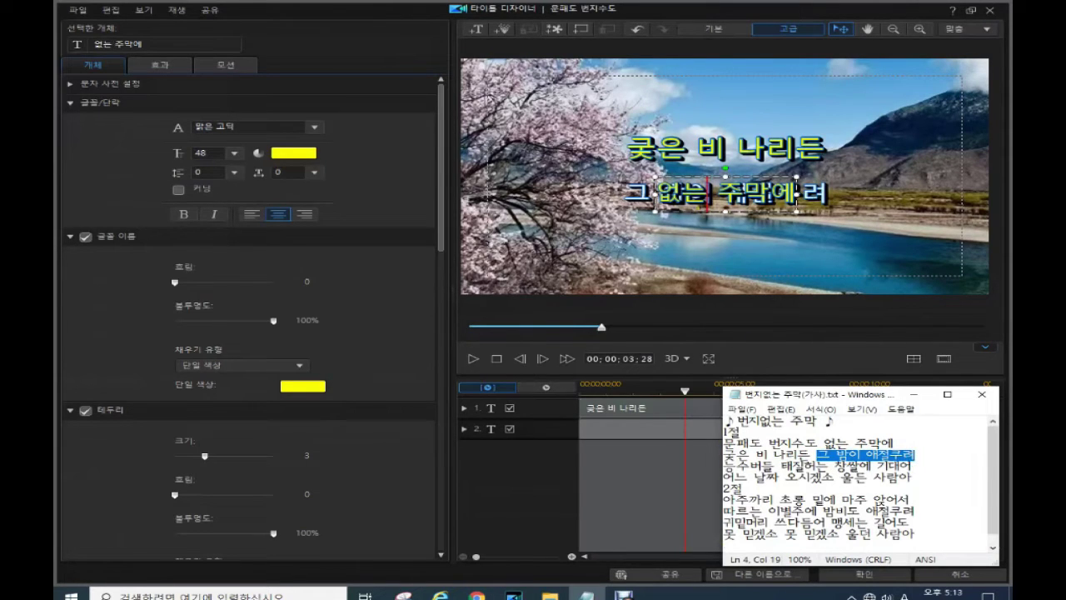
key(alt+Tab)
key(ctrl+a)
key(ctrl+v)
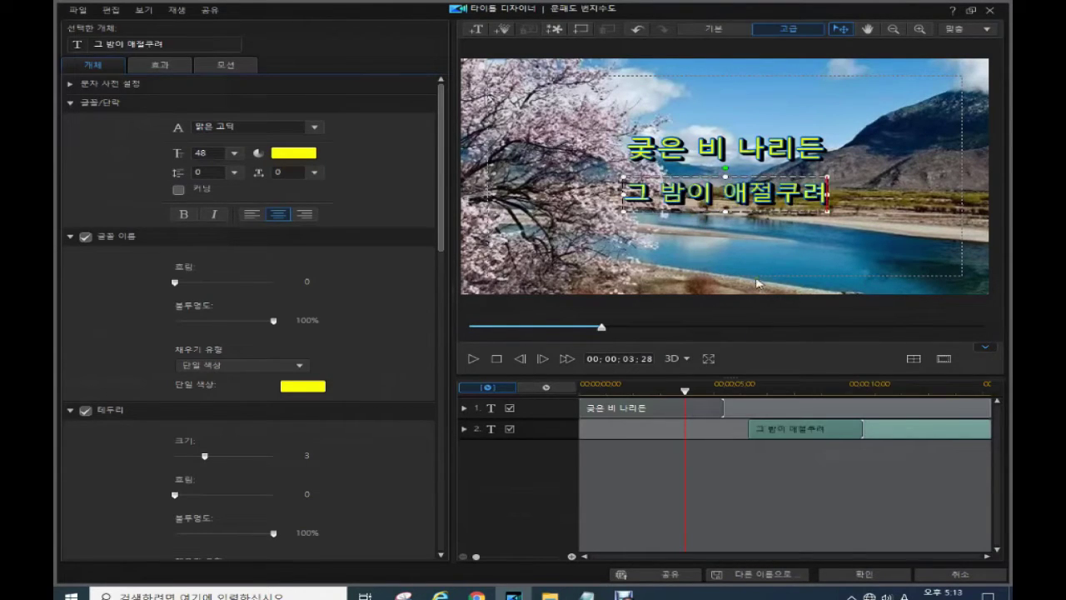
click(864, 577)
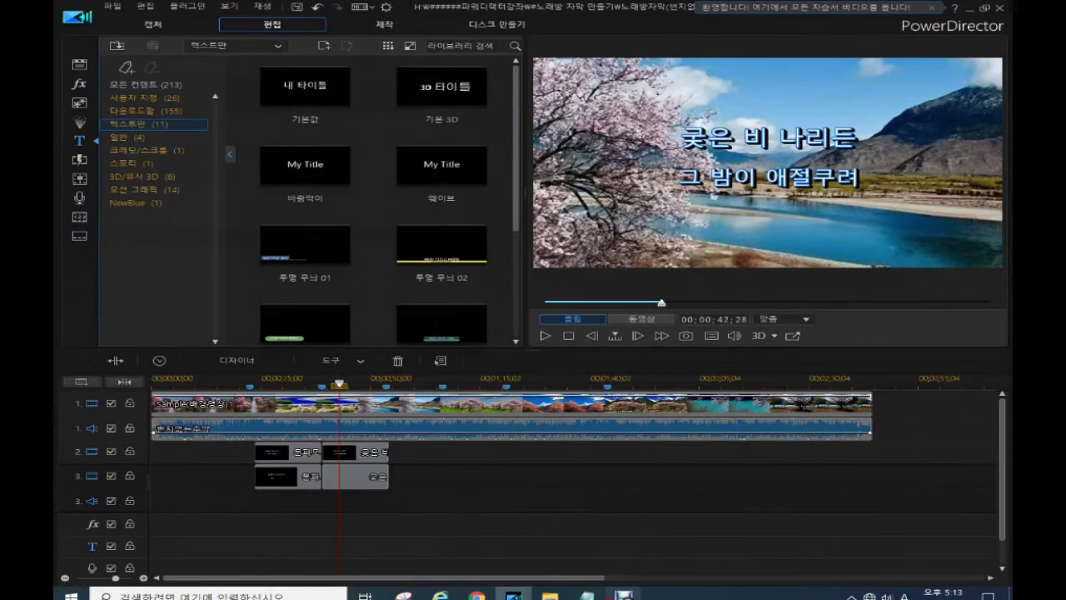
click(588, 594)
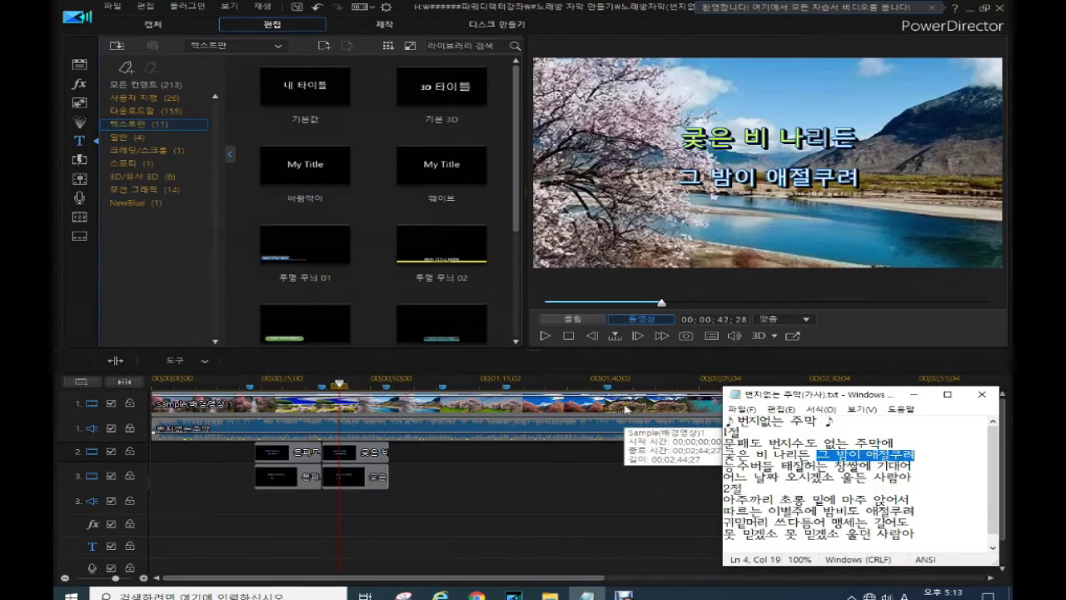
click(517, 486)
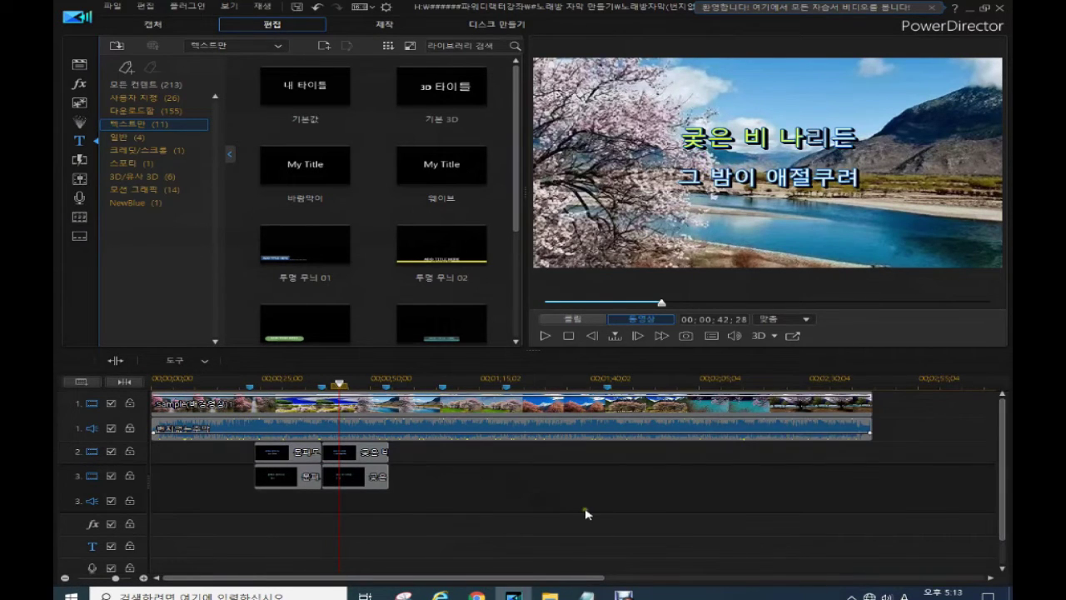
Copy all four titles on video tracks 2 and 3 and paste them at 00;01;44;07 for the second verse
click(609, 386)
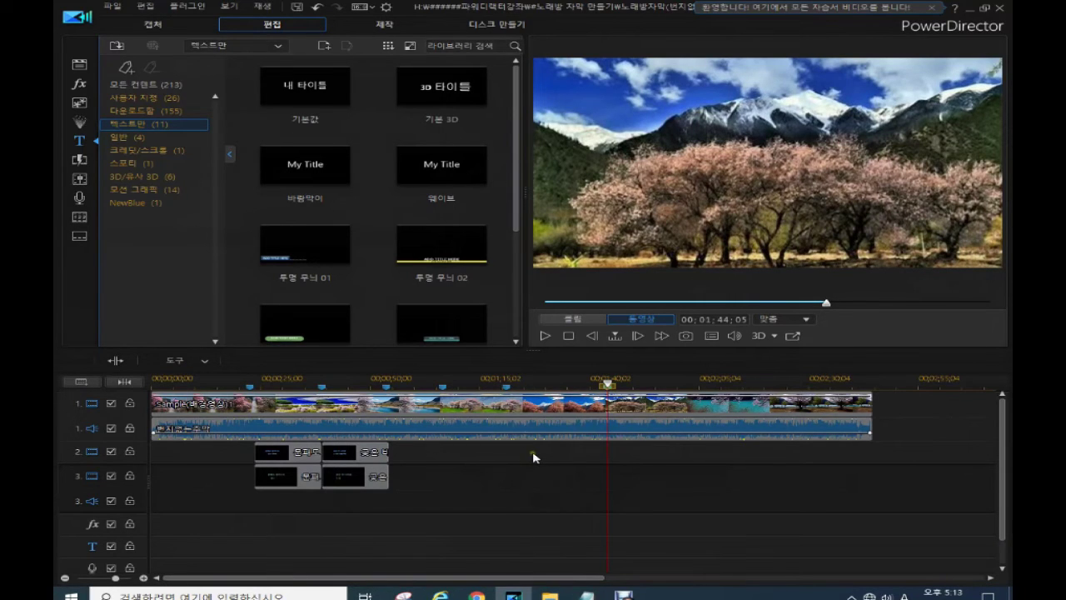
drag(531, 452, 306, 503)
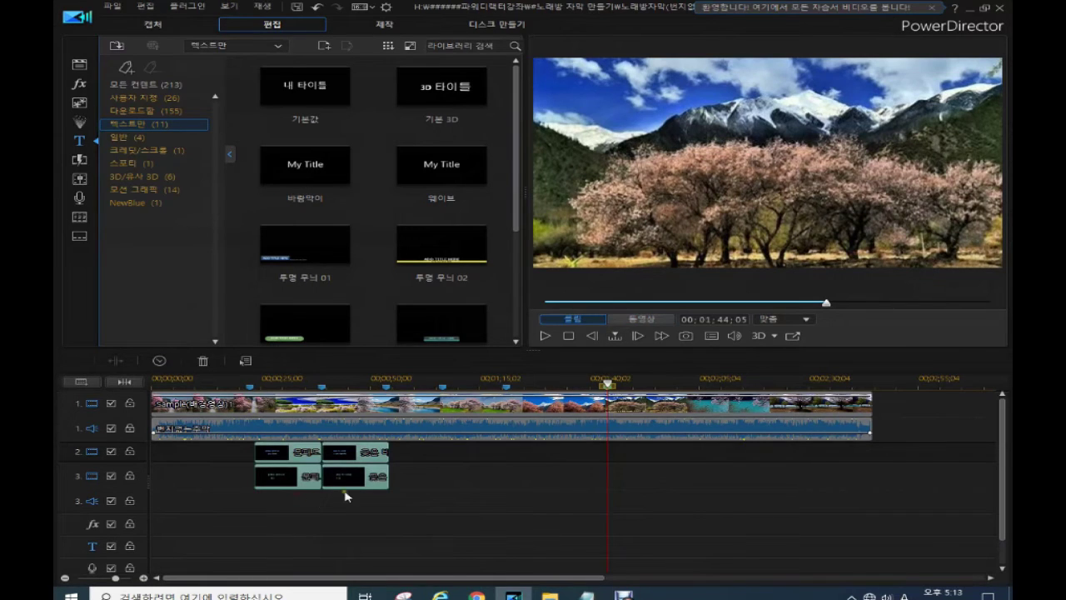
click(608, 405)
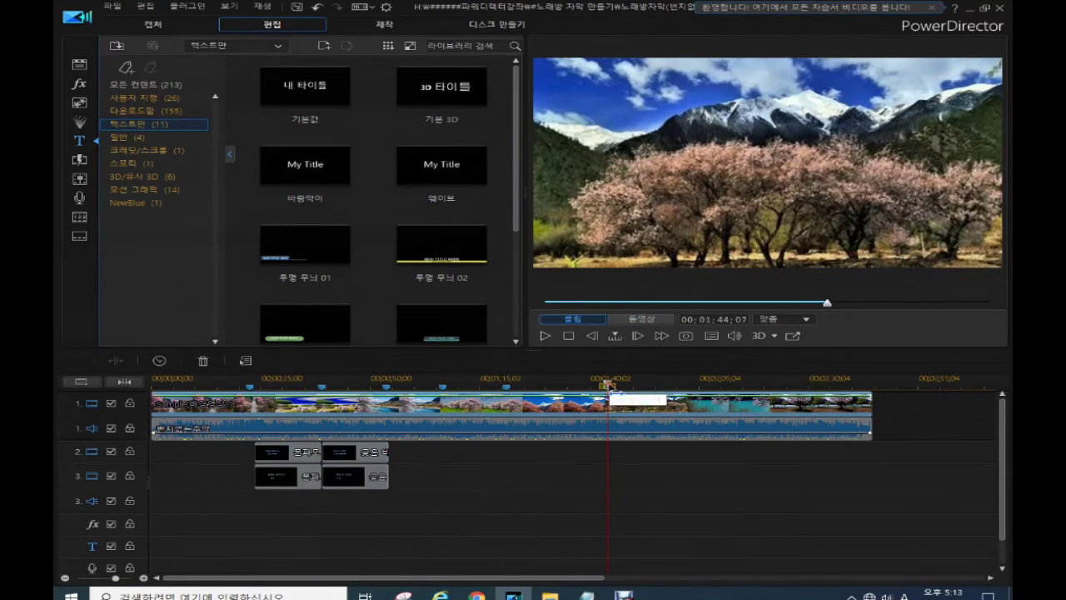
click(610, 458)
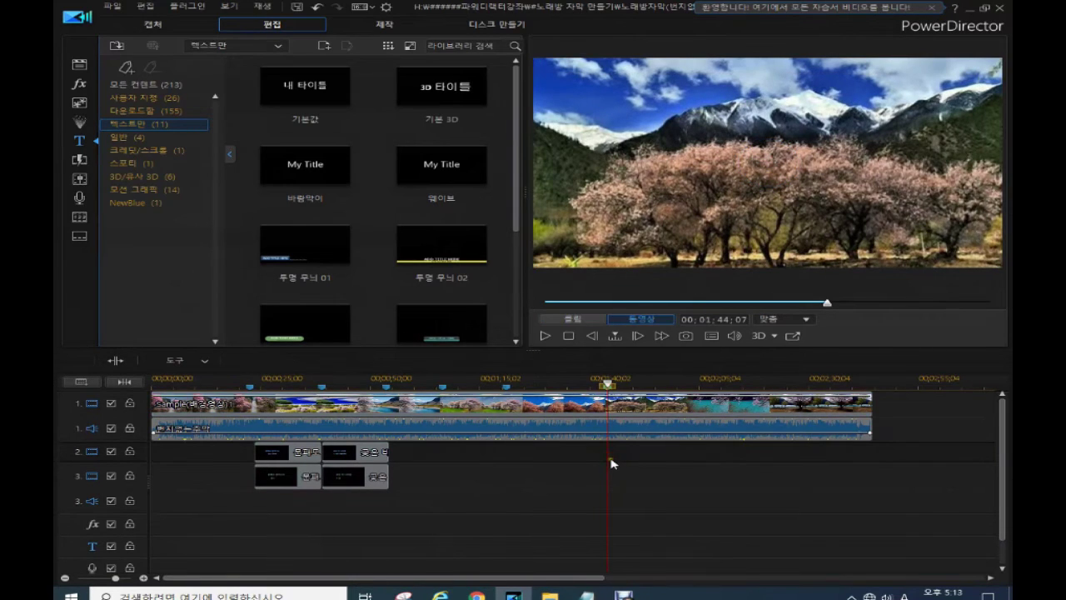
key(ctrl+v)
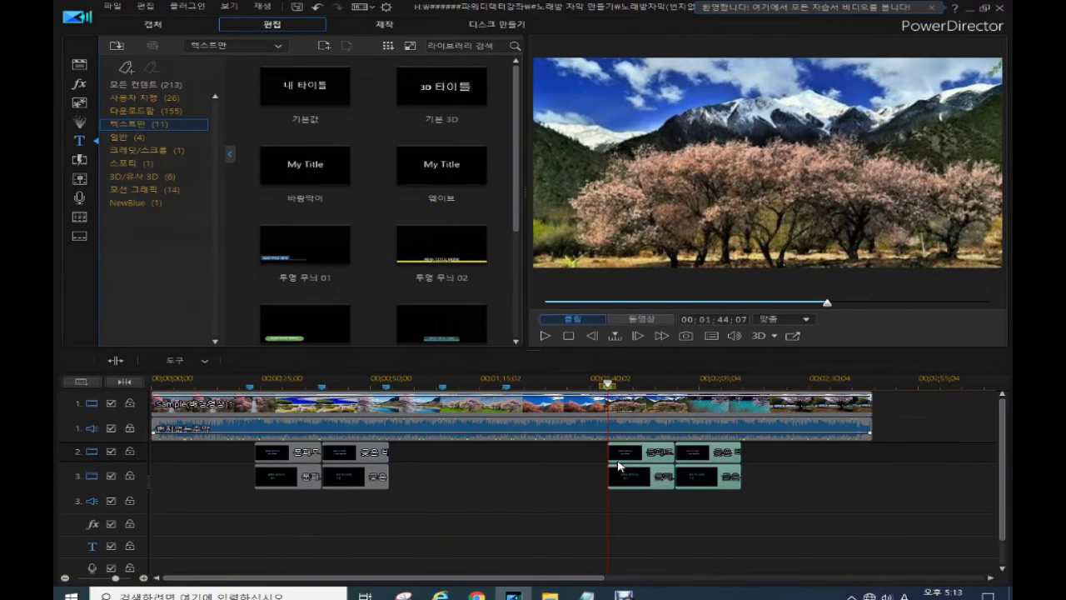